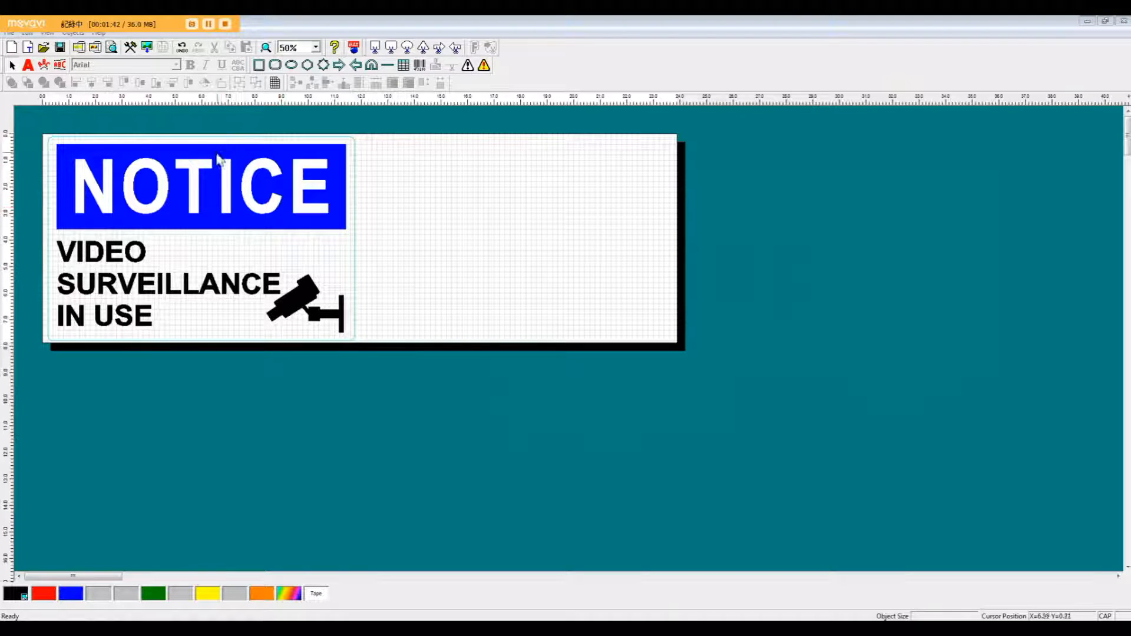
# Step: Move the finished sign below the page and draw a rectangle about 10.54 by 2.94 inches near the page's upper-left corner
pyautogui.moveTo(205, 150); pyautogui.dragTo(200, 359)
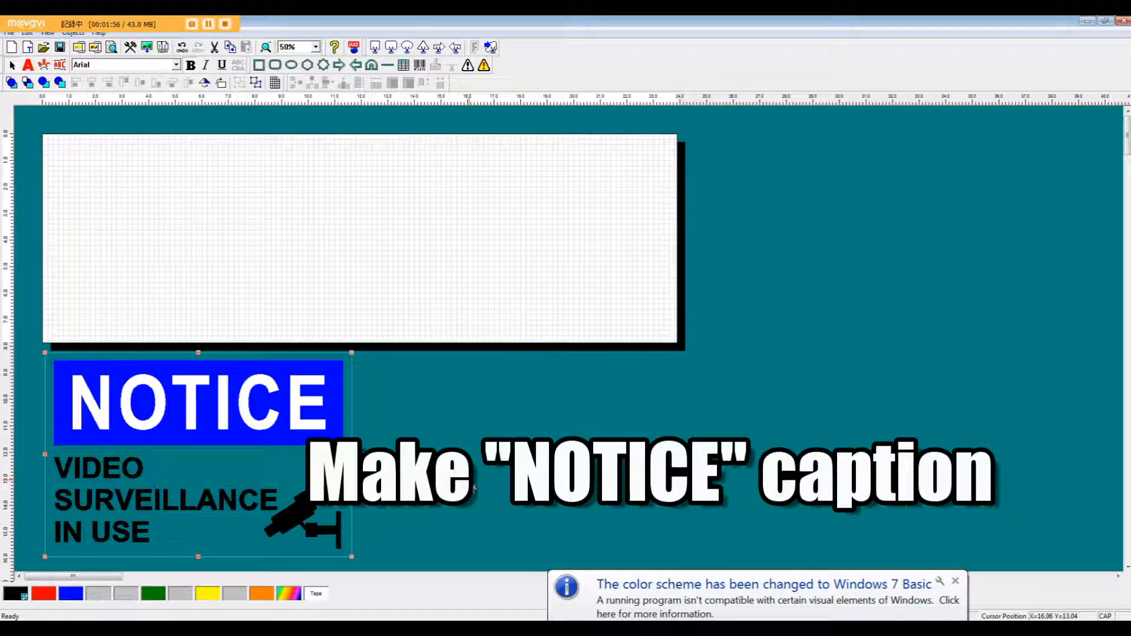
pyautogui.click(259, 65)
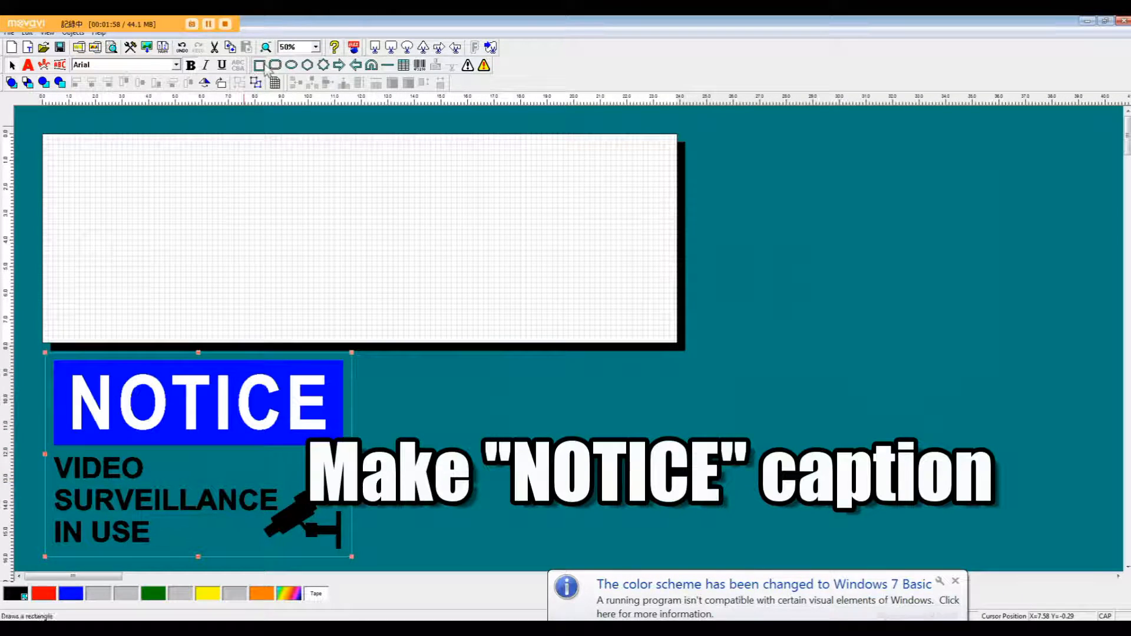
pyautogui.moveTo(53, 148); pyautogui.dragTo(332, 224)
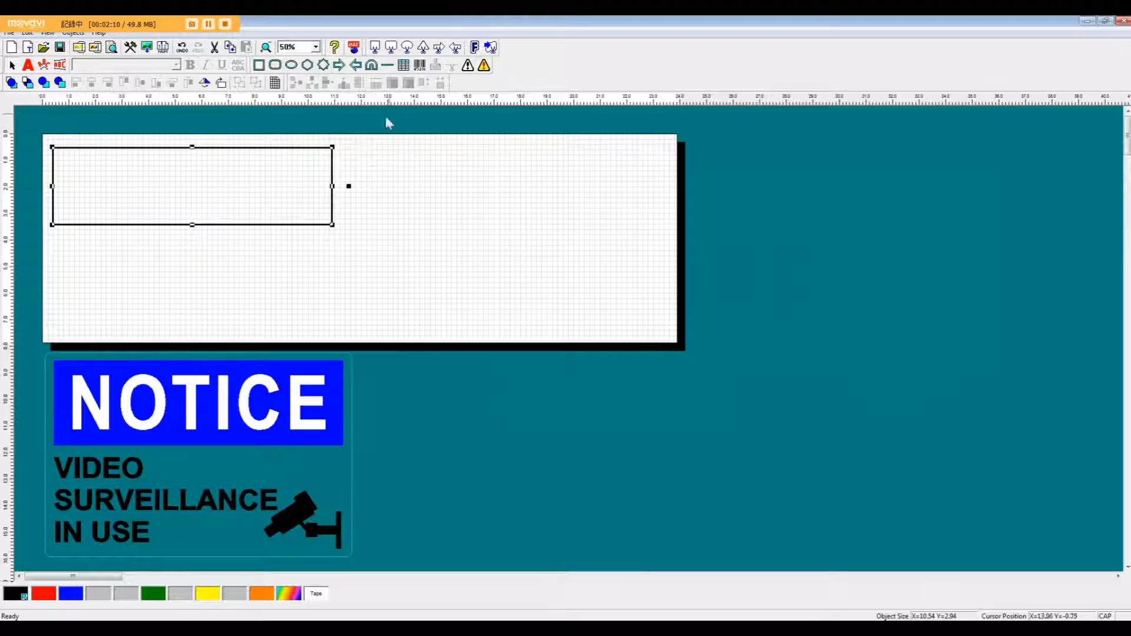
# Step: Fill in the new rectangle and colour it blue
pyautogui.doubleClick(192, 178)
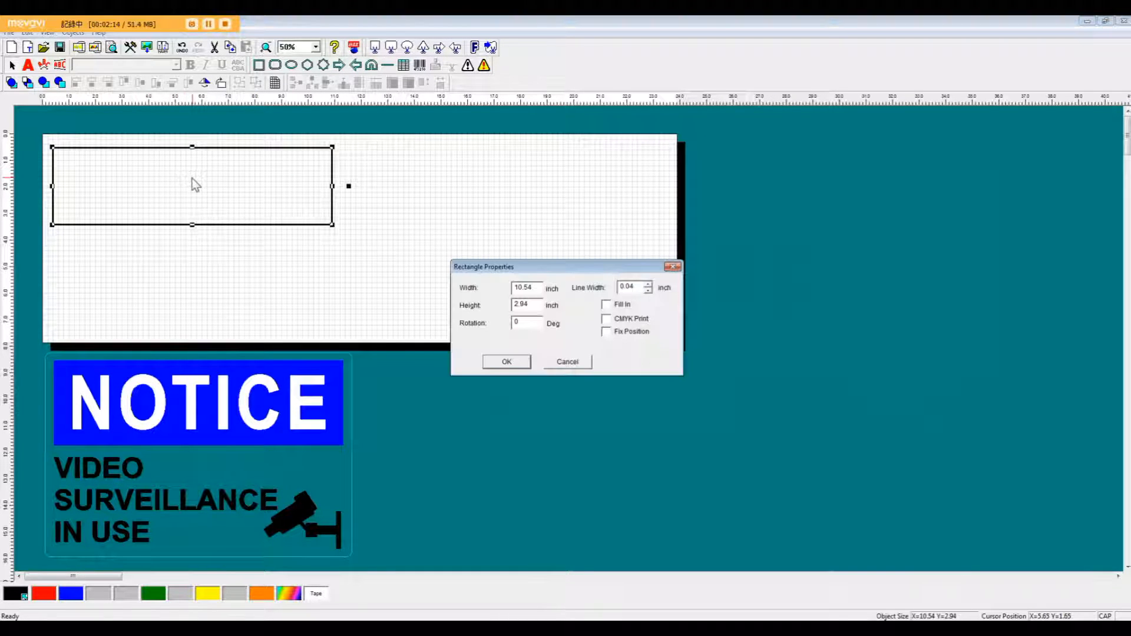
pyautogui.moveTo(577, 268); pyautogui.dragTo(561, 211)
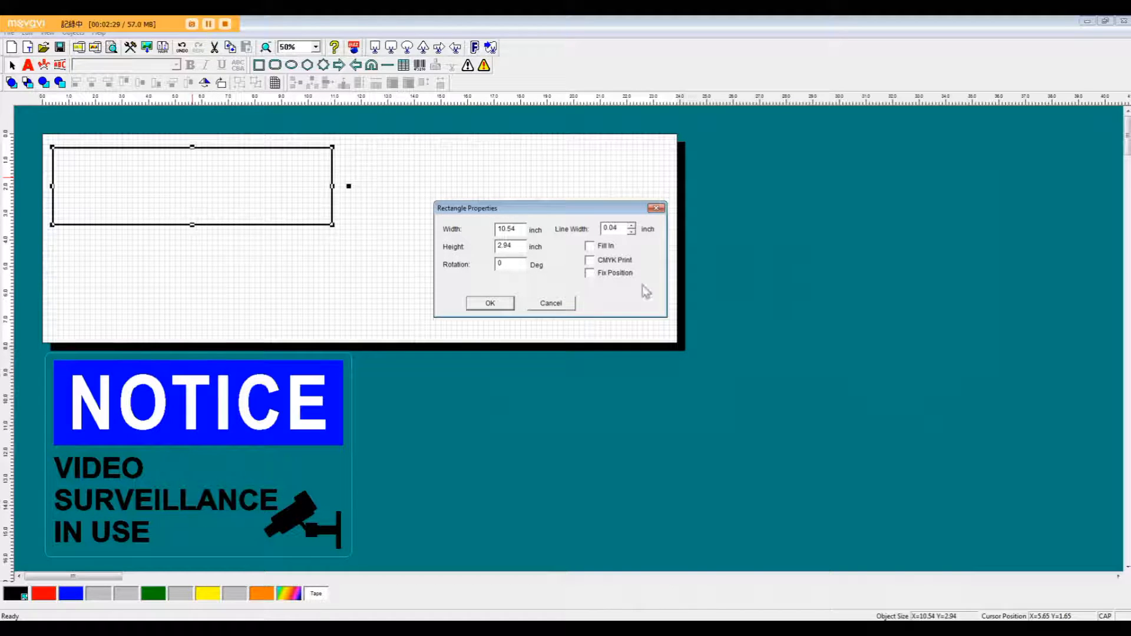
pyautogui.moveTo(544, 209); pyautogui.dragTo(530, 188)
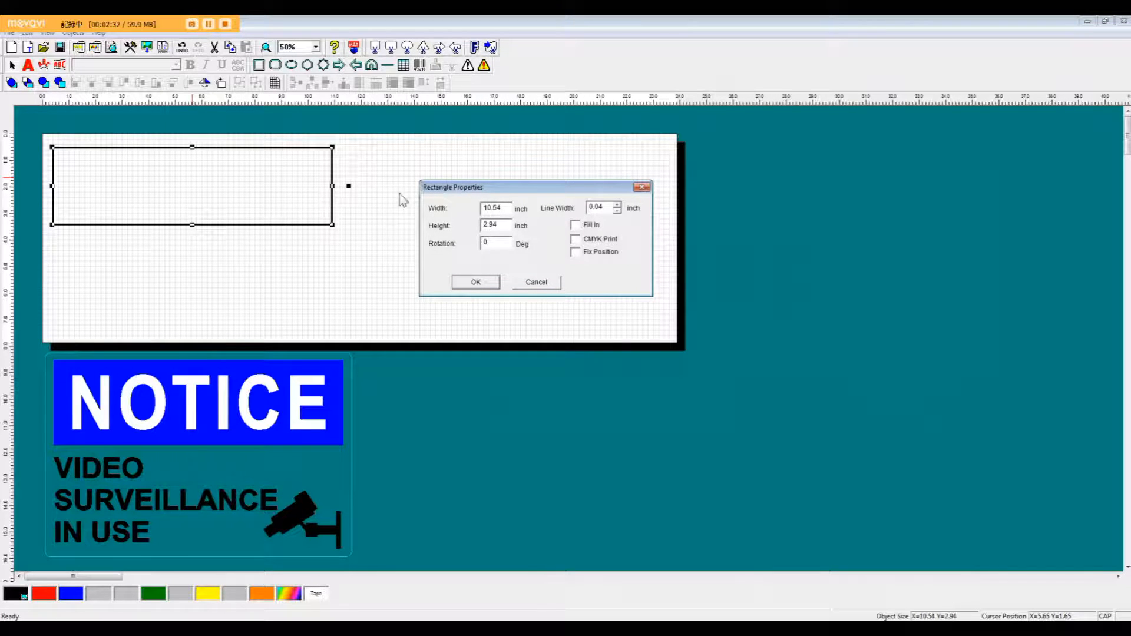
pyautogui.click(574, 224)
pyautogui.click(458, 283)
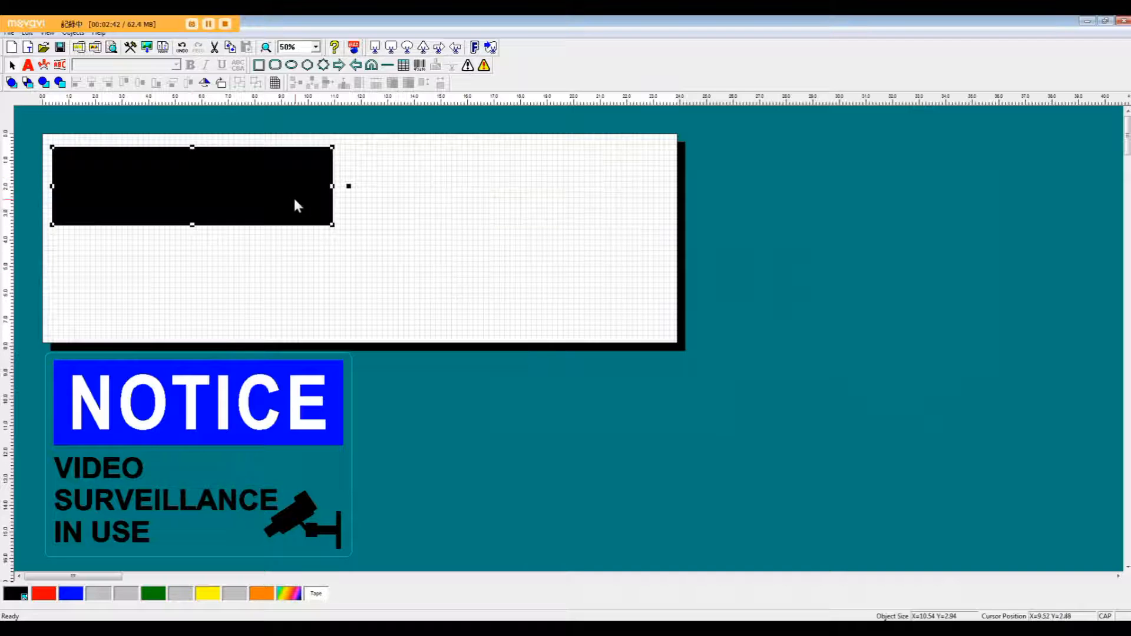
pyautogui.click(70, 595)
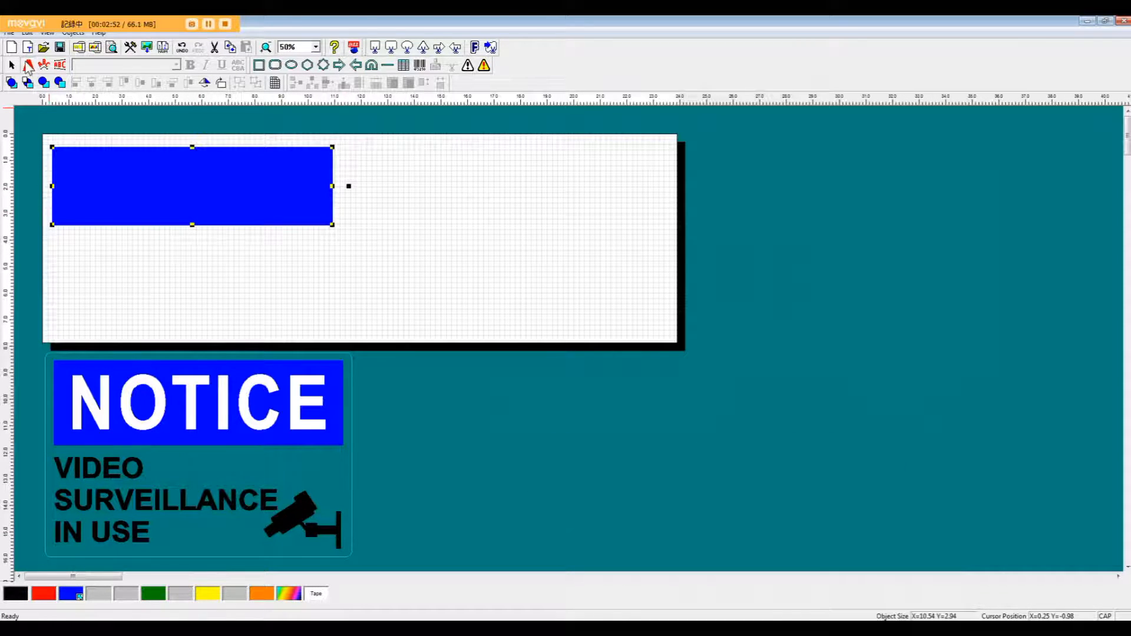
# Step: Create a text box about 9.75 by 2.56 inches over the blue rectangle with the text NOTICE
pyautogui.click(33, 69)
pyautogui.moveTo(59, 152)
pyautogui.mouseDown()
pyautogui.moveTo(69, 174)
pyautogui.moveTo(238, 237)
pyautogui.moveTo(318, 220)
pyautogui.mouseUp()
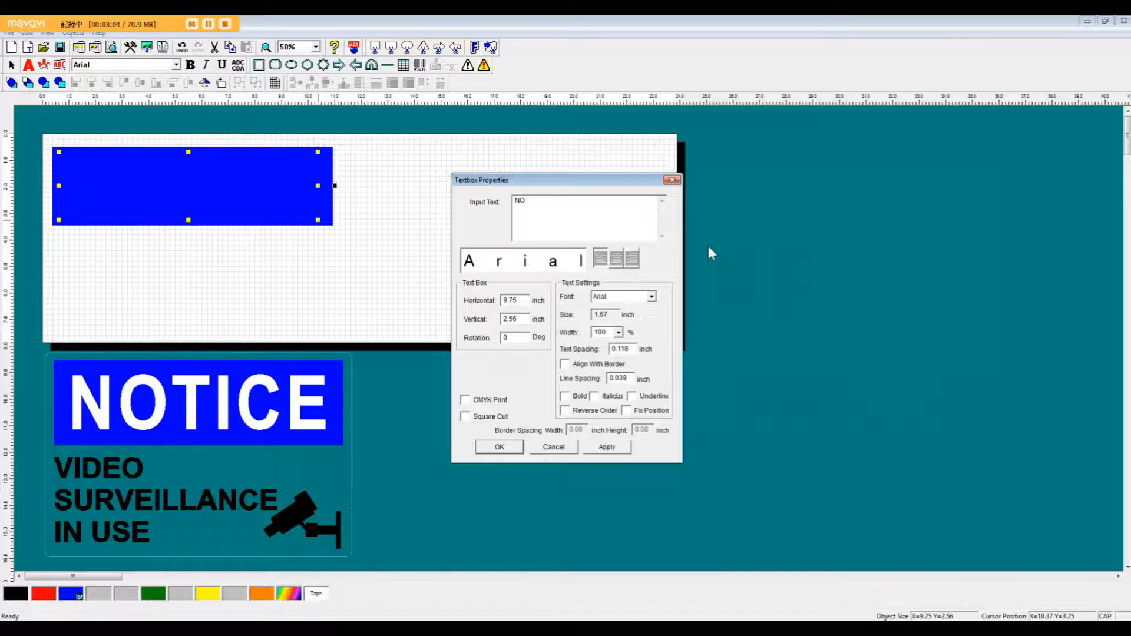
pyautogui.write('CE')
# Step: Preview the available fonts for the NOTICE text and keep Arial
pyautogui.click(646, 297)
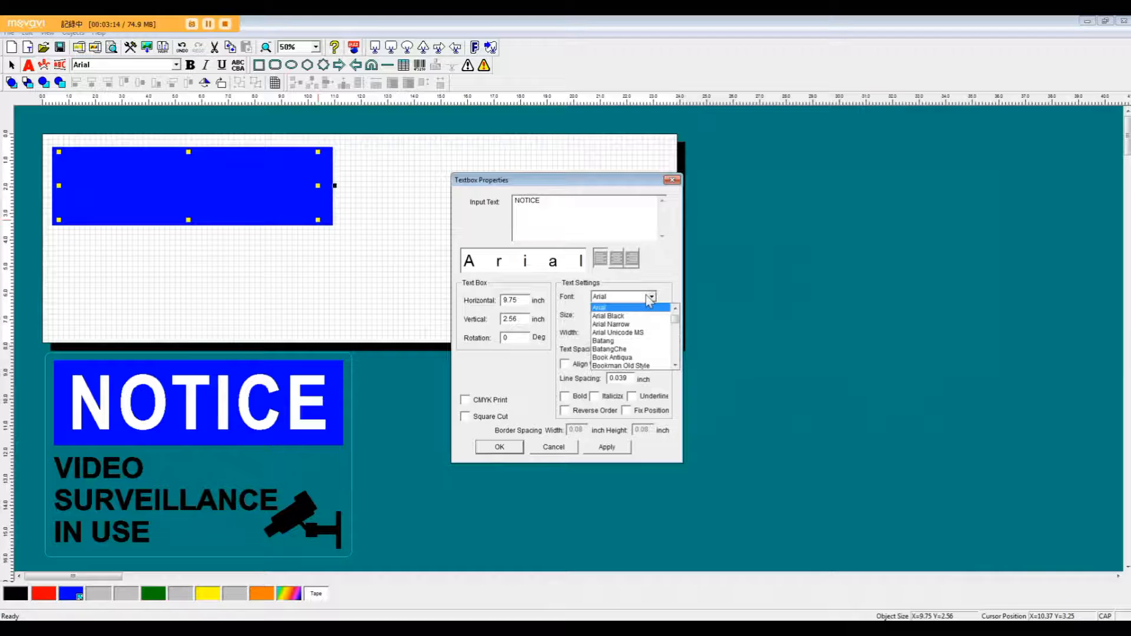
pyautogui.press('Down')
pyautogui.press('Down')
pyautogui.press('Down')
pyautogui.press('Down')
pyautogui.press('Down')
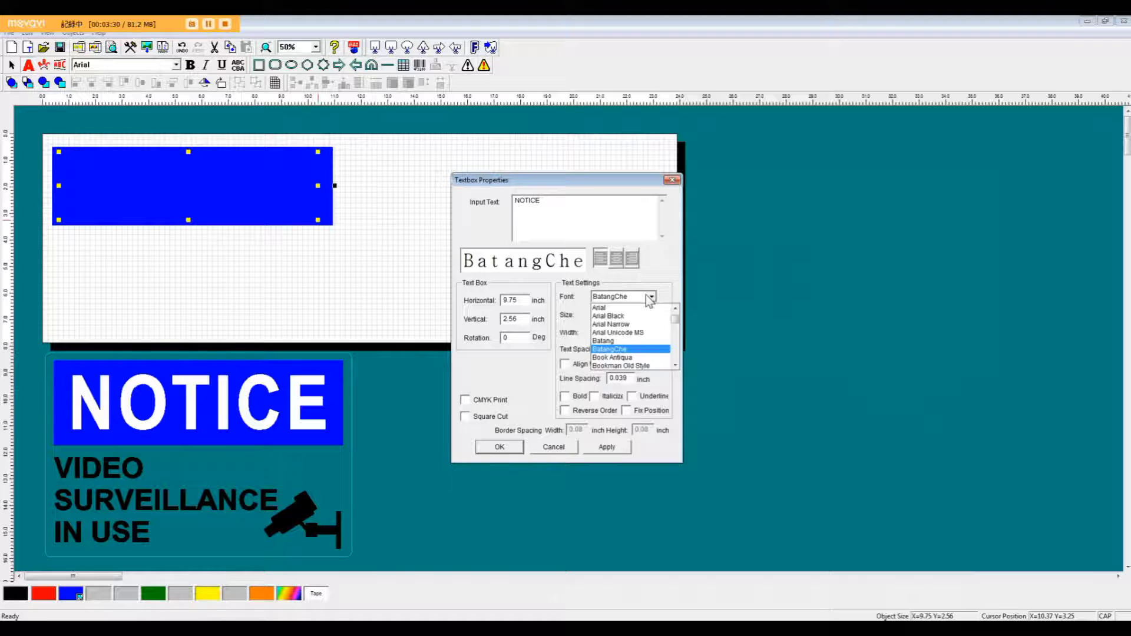
pyautogui.press('Down')
pyautogui.press('Down')
pyautogui.press('Down')
pyautogui.press('Down')
pyautogui.press('Down')
pyautogui.press('Down')
pyautogui.press('Down')
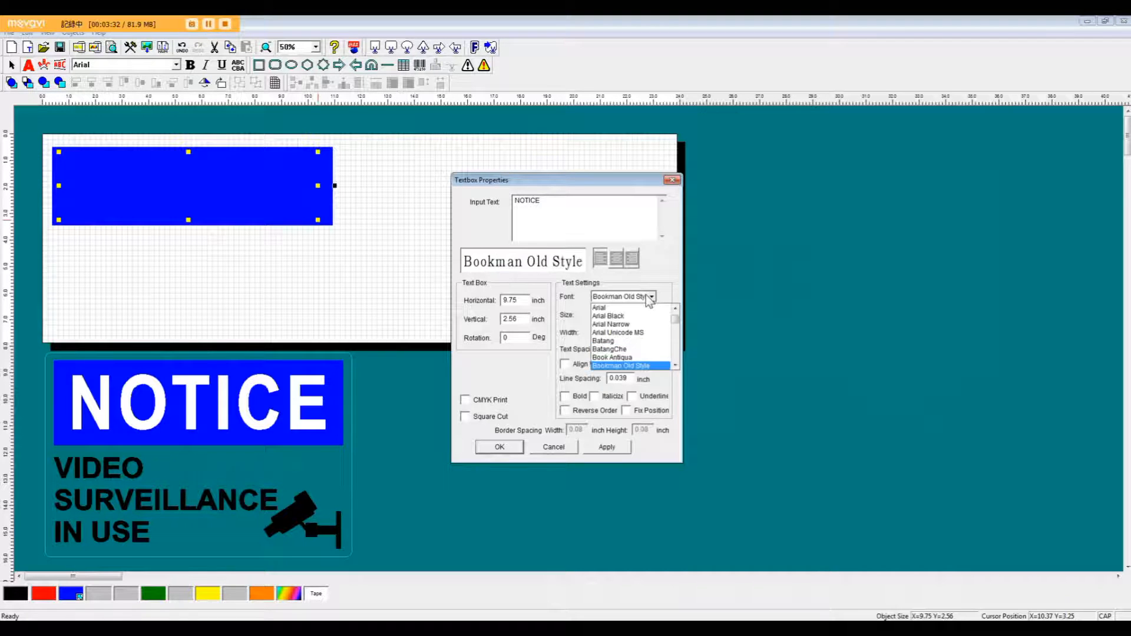
pyautogui.press('Up')
pyautogui.press('Up')
pyautogui.press('Up')
pyautogui.press('Up')
pyautogui.press('Up')
pyautogui.press('Up')
pyautogui.press('Up')
pyautogui.press('Up')
pyautogui.press('Up')
pyautogui.press('Up')
pyautogui.press('Up')
pyautogui.press('Up')
pyautogui.press('Up')
pyautogui.press('Up')
pyautogui.press('Up')
pyautogui.press('Up')
pyautogui.press('Up')
pyautogui.press('Up')
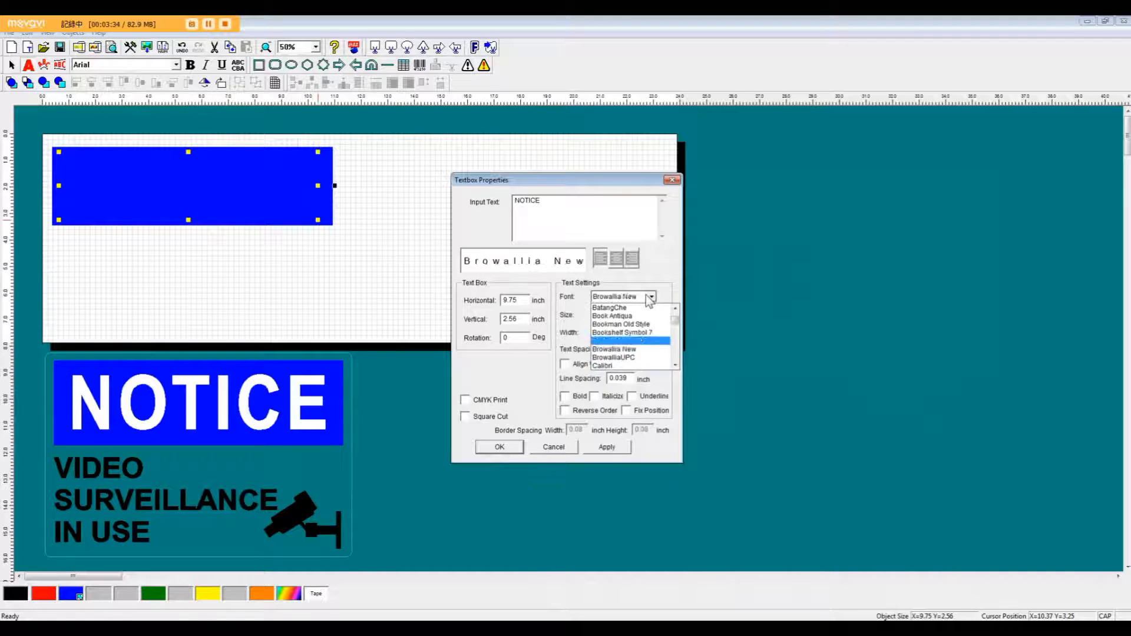
pyautogui.press('Down')
pyautogui.press('Down')
pyautogui.press('Down')
pyautogui.press('Down')
pyautogui.press('Down')
pyautogui.press('Down')
pyautogui.press('Down')
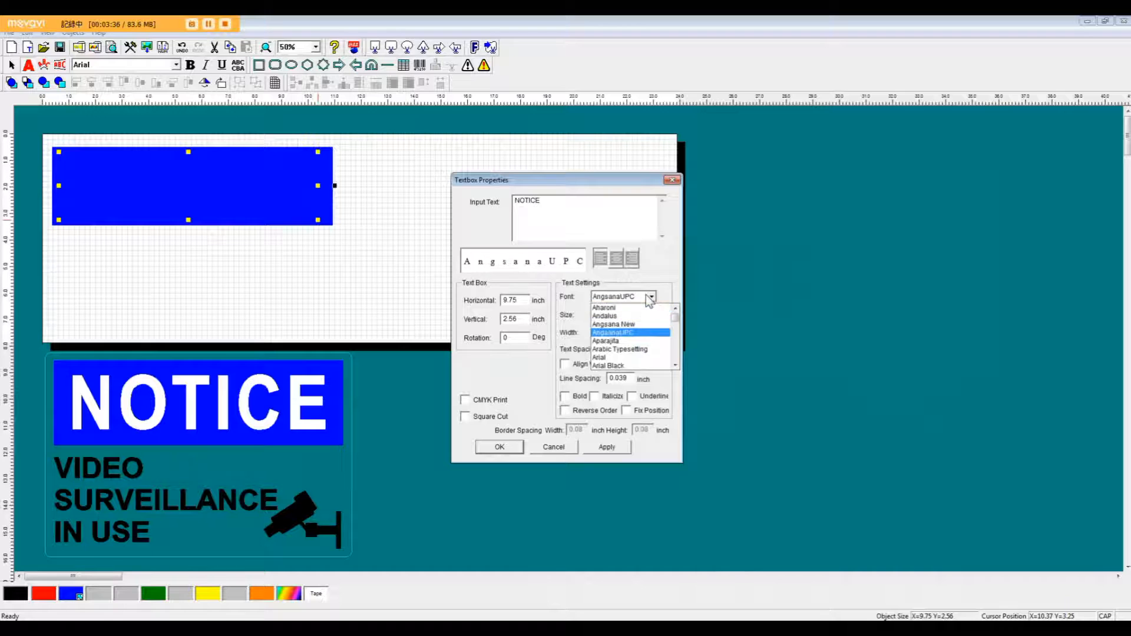
pyautogui.press('Up')
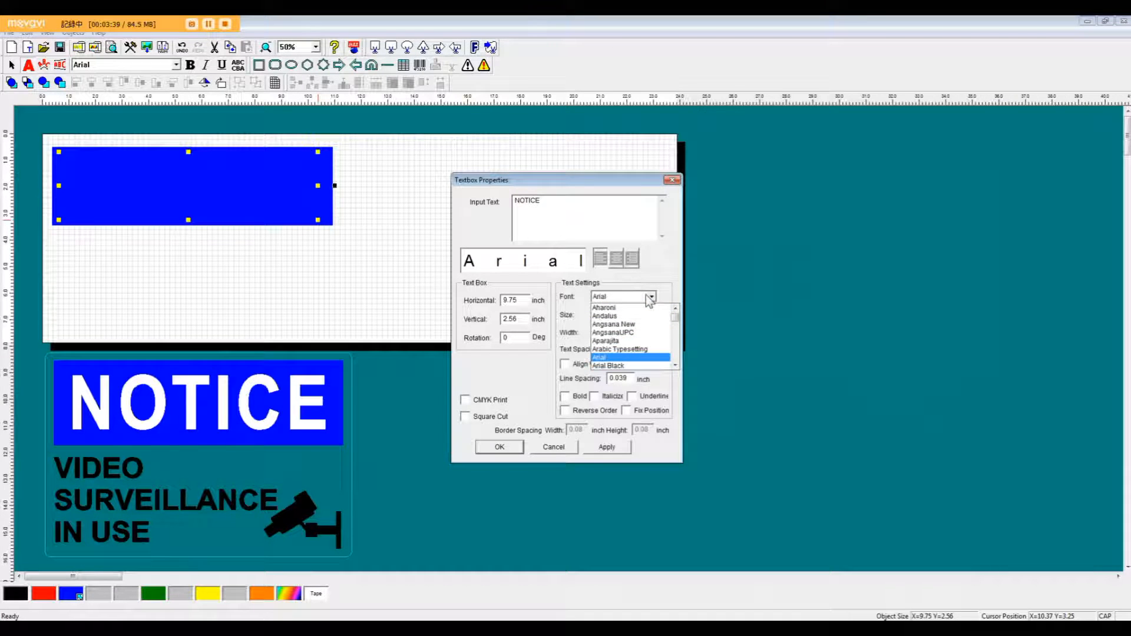
pyautogui.click(630, 357)
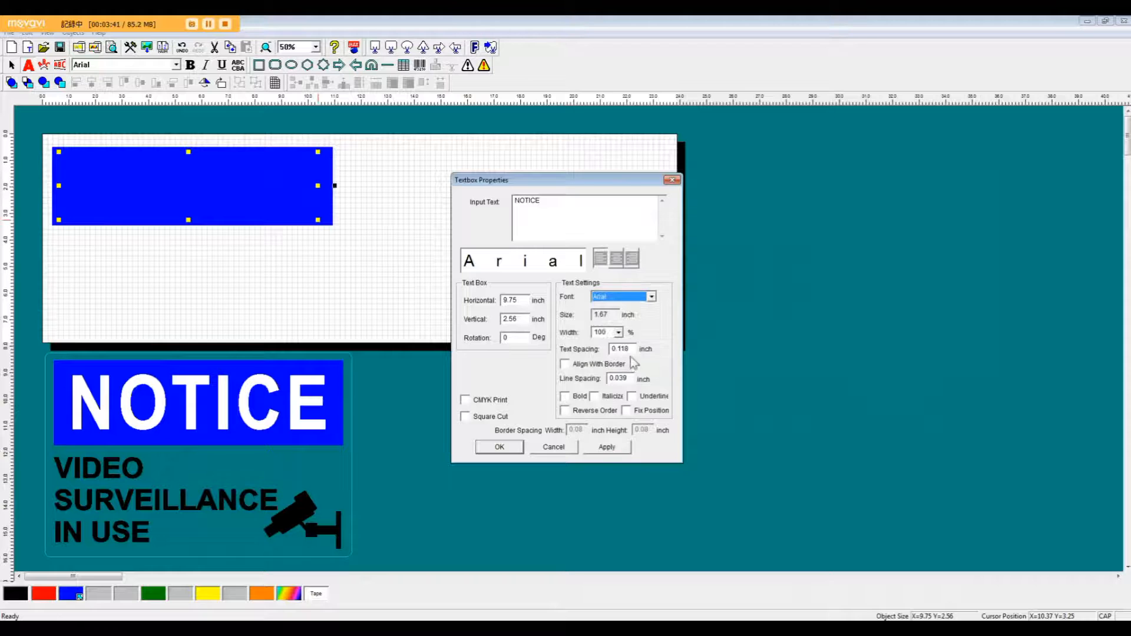
# Step: Make the NOTICE text bold and give it the Tape colour on the blue rectangle
pyautogui.click(565, 396)
pyautogui.click(500, 447)
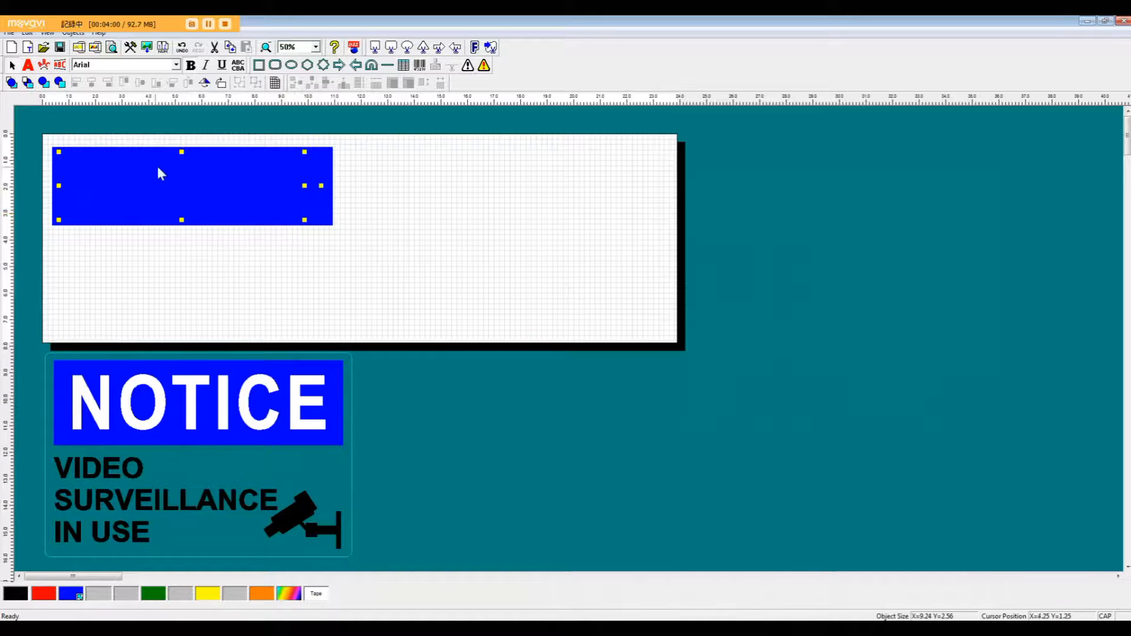
pyautogui.moveTo(181, 180)
pyautogui.mouseDown()
pyautogui.moveTo(178, 263)
pyautogui.moveTo(193, 195)
pyautogui.mouseUp()
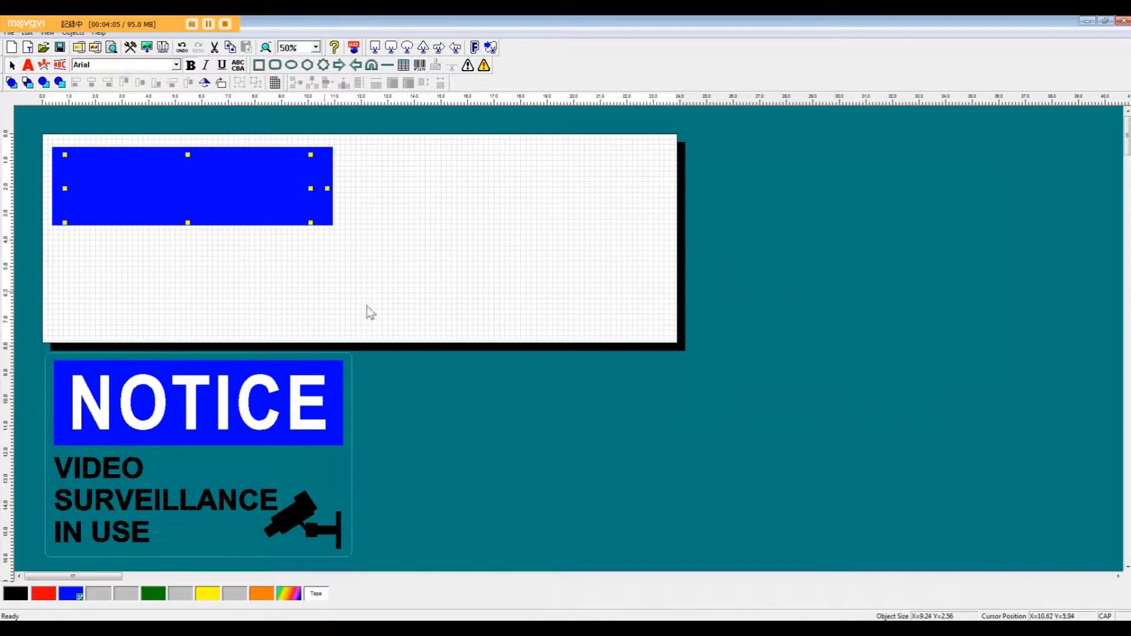
pyautogui.click(319, 596)
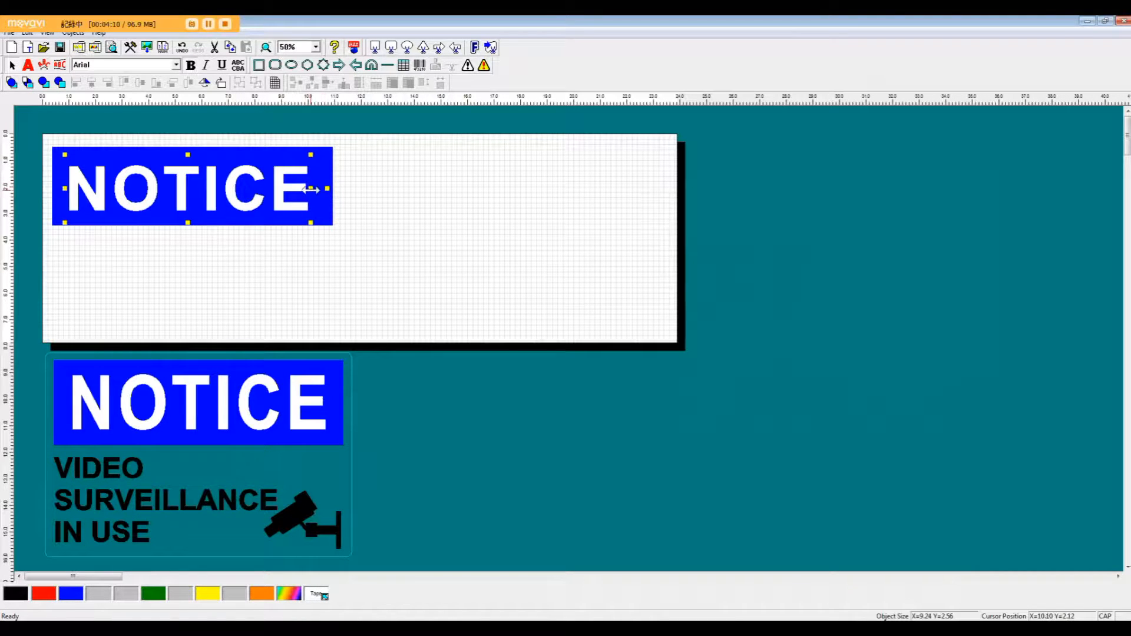
# Step: Enlarge the NOTICE text box to about 9.71 by 2.98 inches within the blue rectangle
pyautogui.moveTo(310, 189); pyautogui.dragTo(323, 190)
pyautogui.moveTo(195, 154); pyautogui.dragTo(194, 143)
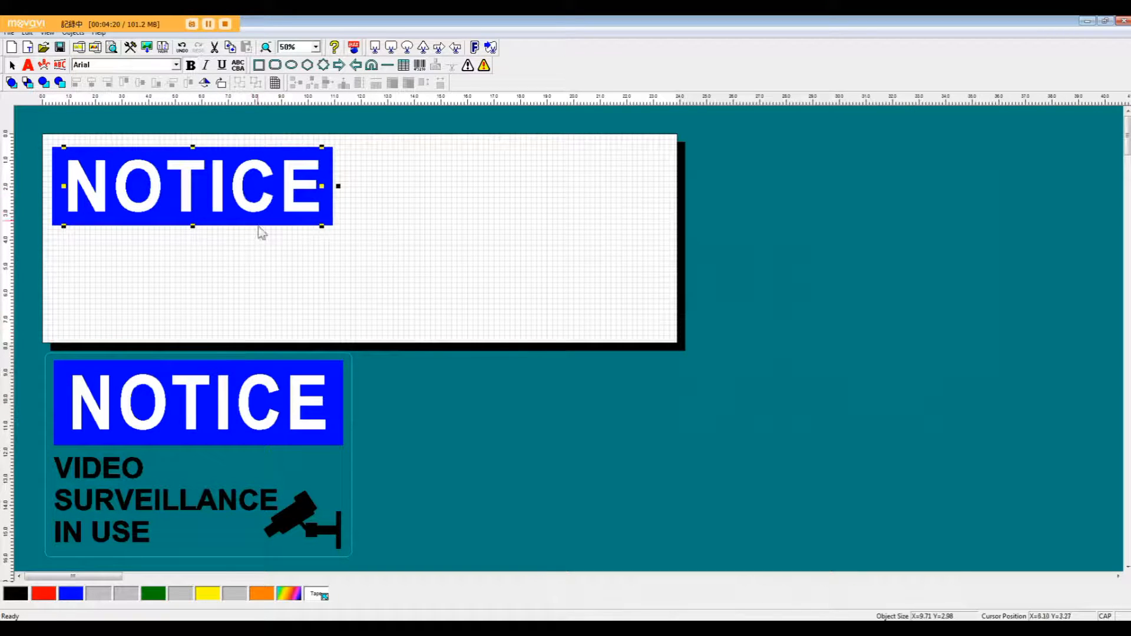
pyautogui.click(152, 127)
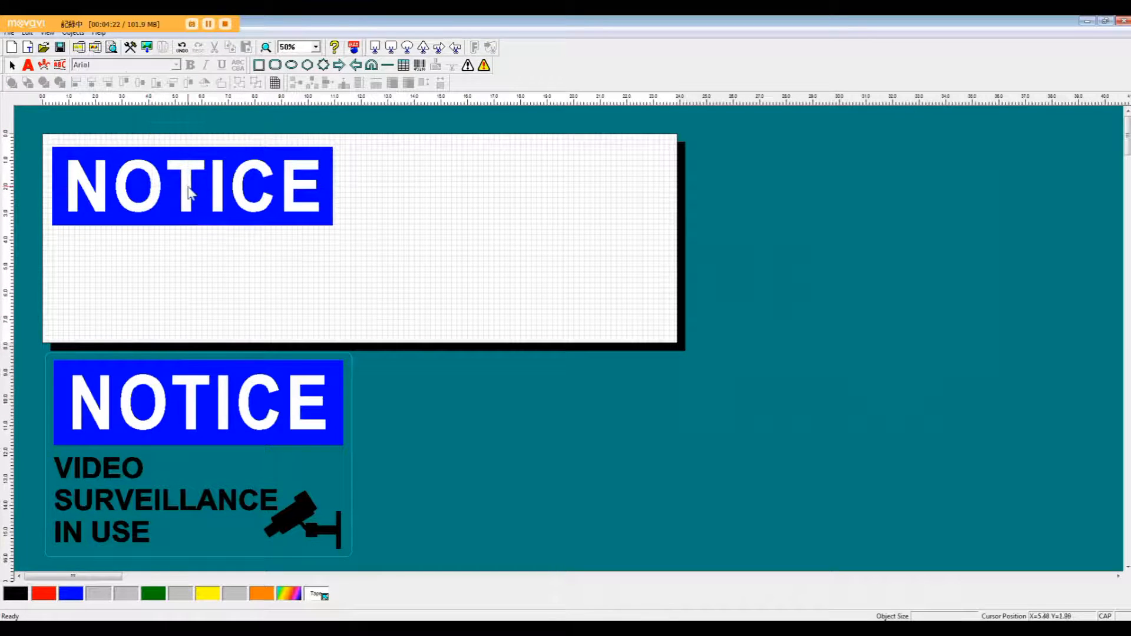
# Step: Centre the NOTICE text and the blue rectangle on each other, and shift the text off-centre for an alignment trial
pyautogui.click(204, 223)
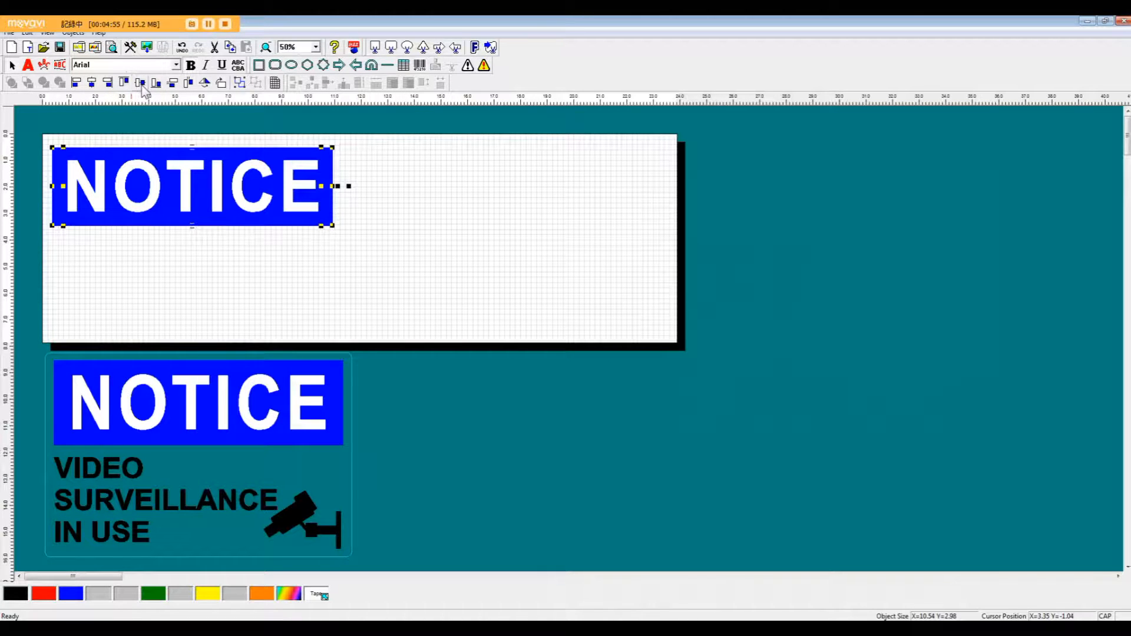
pyautogui.click(487, 220)
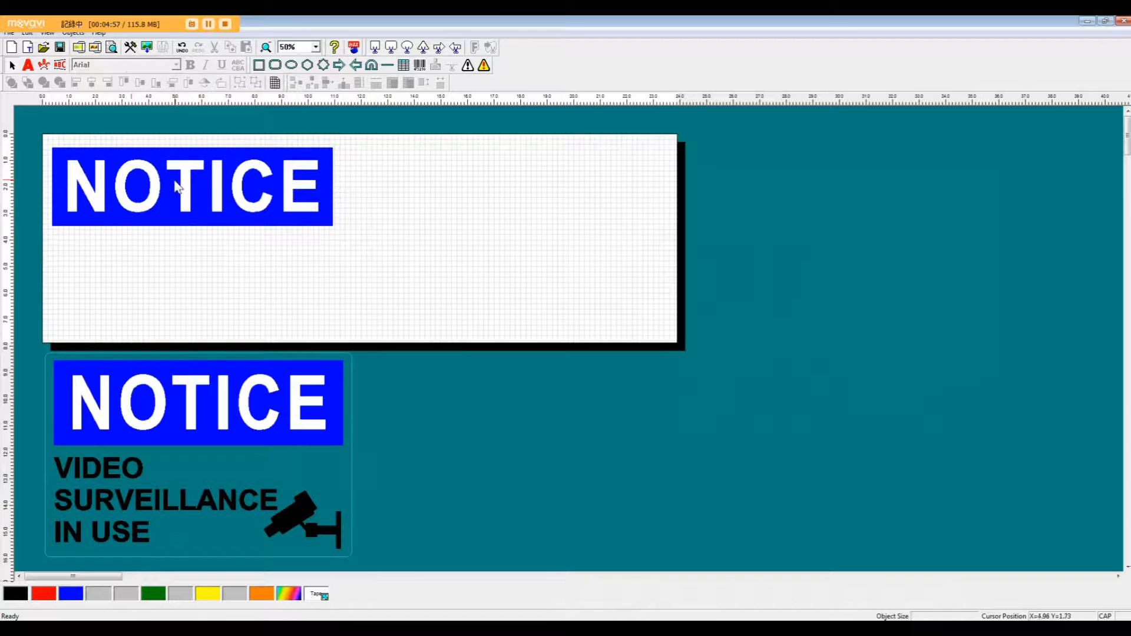
pyautogui.click(195, 185)
pyautogui.moveTo(192, 178); pyautogui.dragTo(201, 179)
pyautogui.moveTo(117, 187); pyautogui.dragTo(141, 205)
# Step: Align the NOTICE text and the blue rectangle by both their horizontal and vertical centres
pyautogui.moveTo(148, 269); pyautogui.dragTo(161, 123)
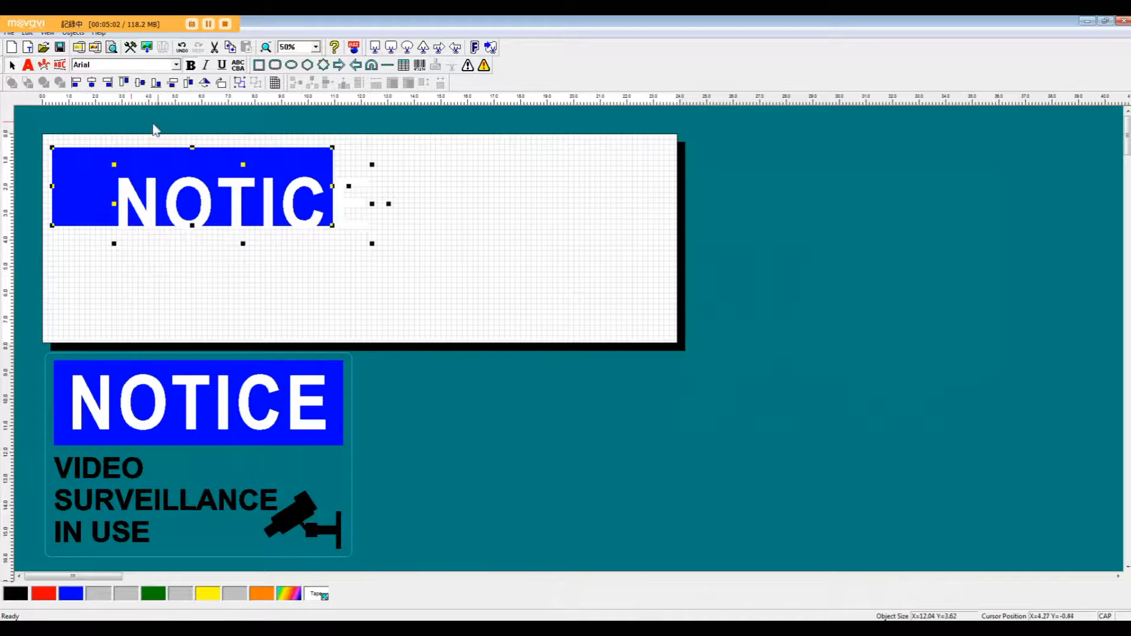
pyautogui.click(91, 82)
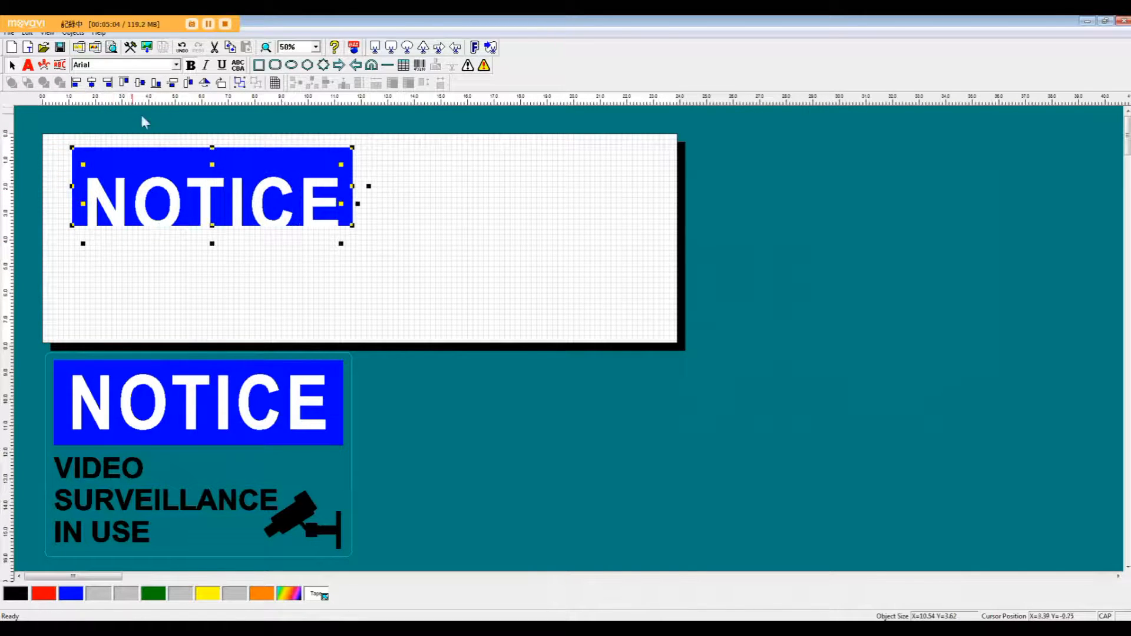
pyautogui.click(140, 83)
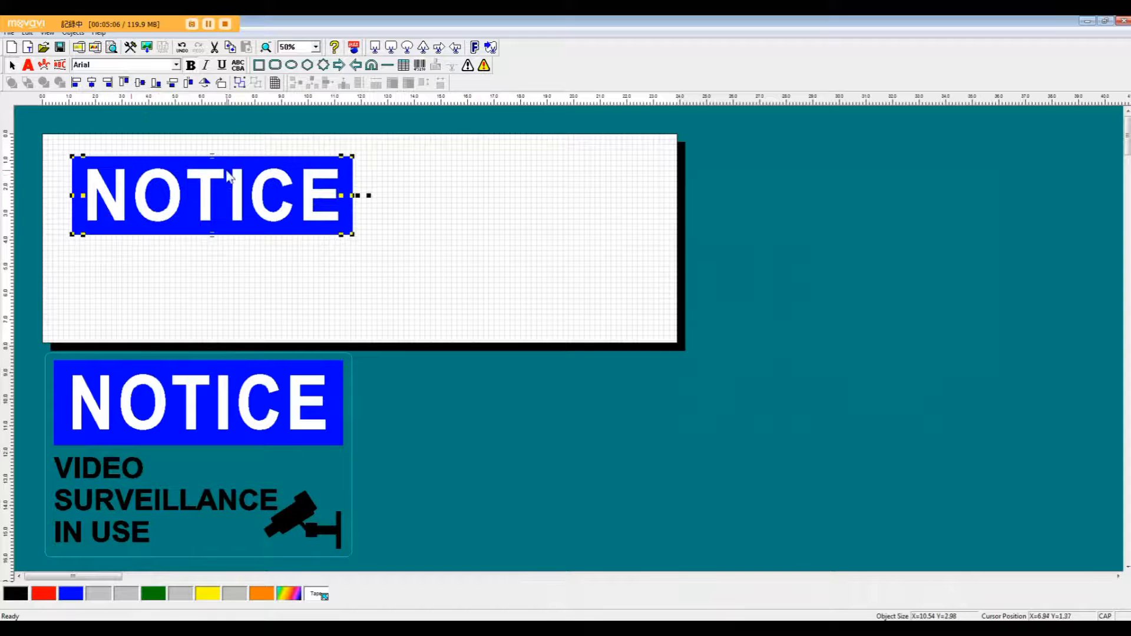
# Step: Move the aligned NOTICE text and rectangle toward the page's upper-left corner and group them
pyautogui.moveTo(227, 168); pyautogui.dragTo(209, 153)
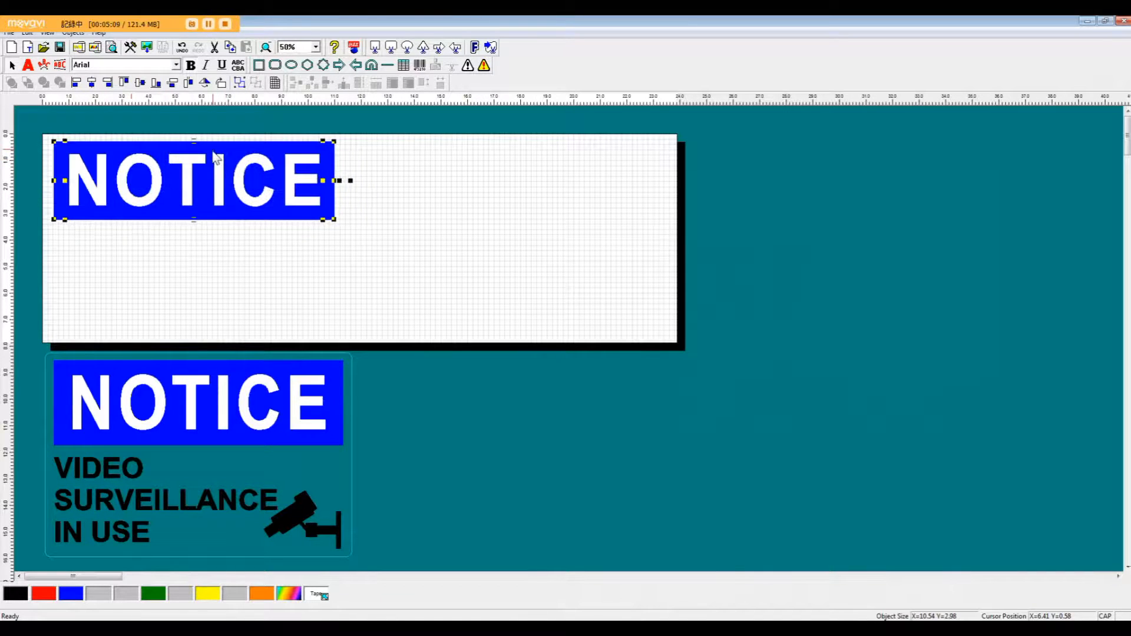
pyautogui.click(239, 83)
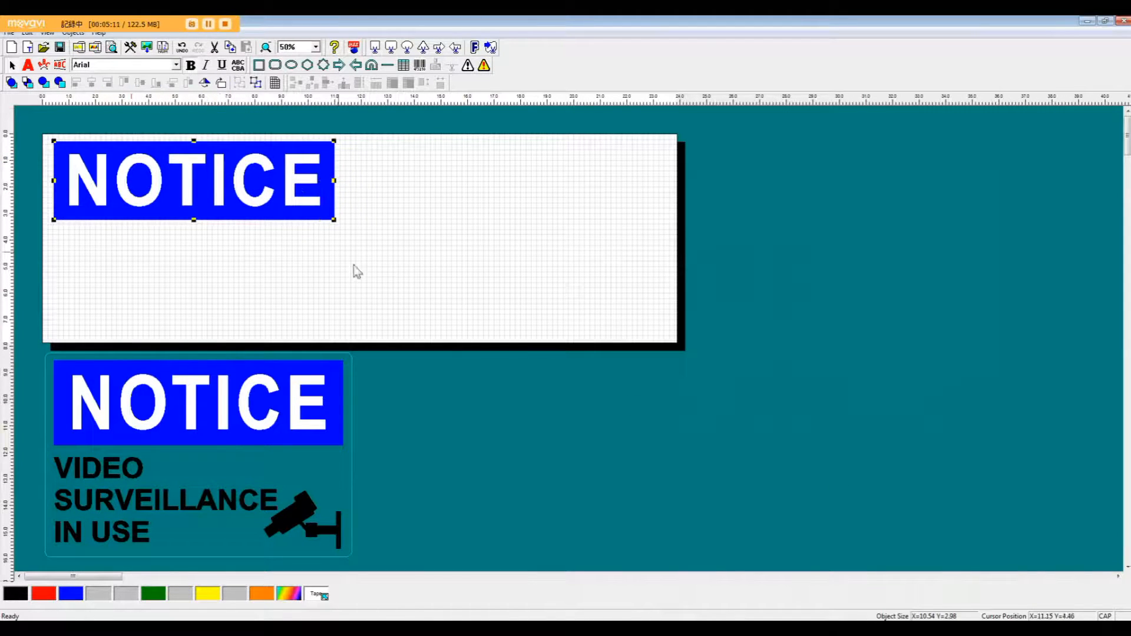
# Step: Add bold Arial text reading VIDEO, SURVEILLANCE and IN USE on three lines below the NOTICE caption, and colour it black
pyautogui.click(27, 65)
pyautogui.moveTo(57, 231); pyautogui.dragTo(240, 329)
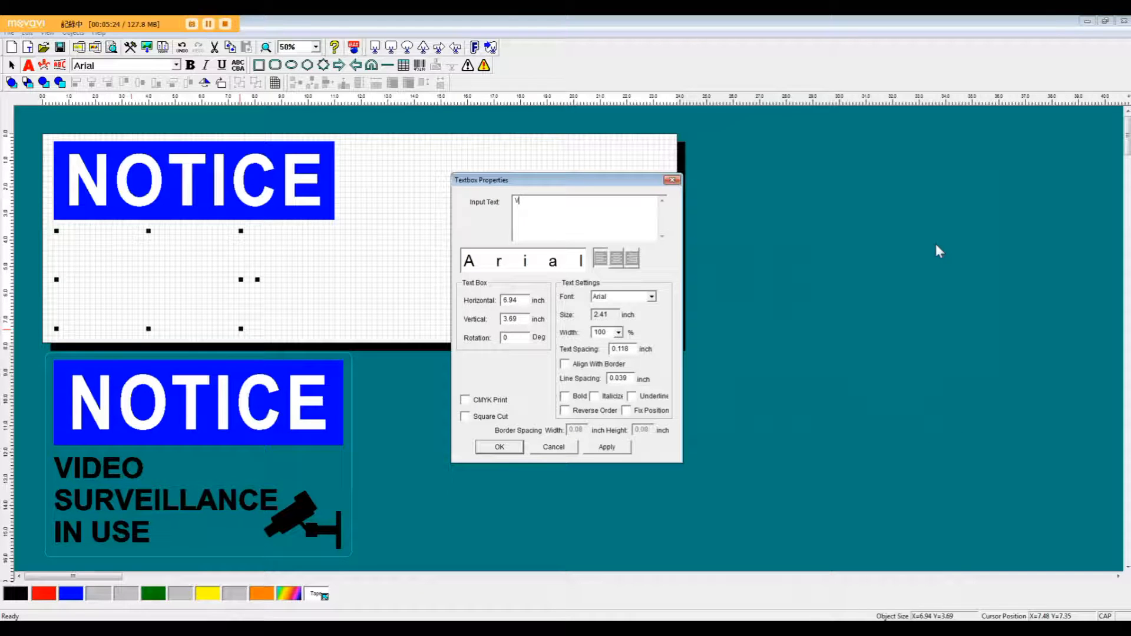
pyautogui.press('Return')
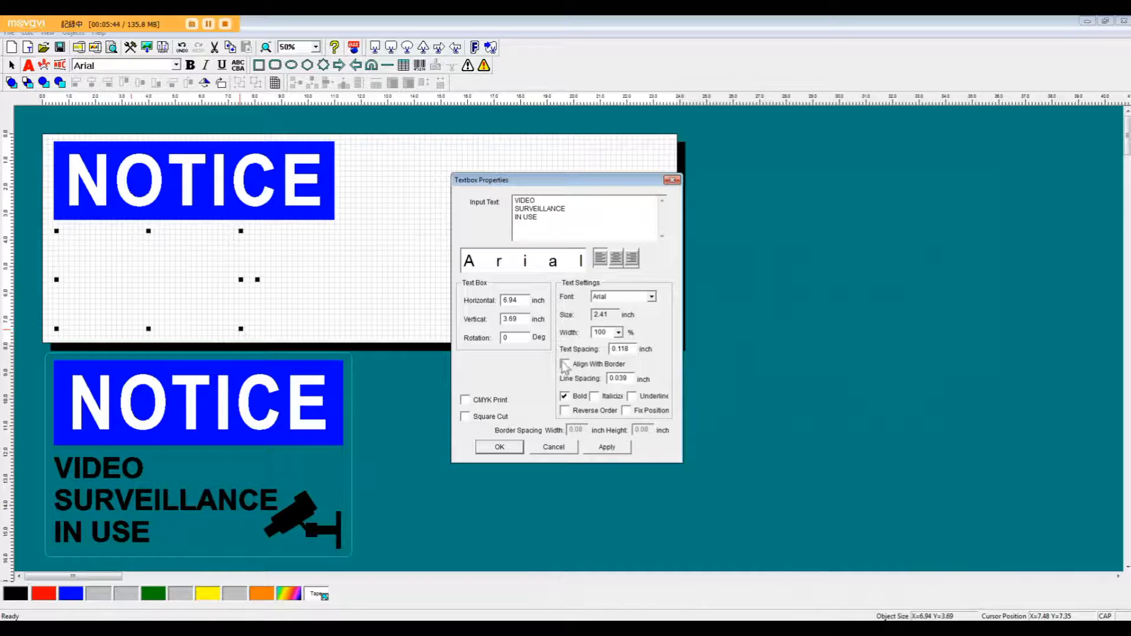
pyautogui.moveTo(560, 180); pyautogui.dragTo(542, 155)
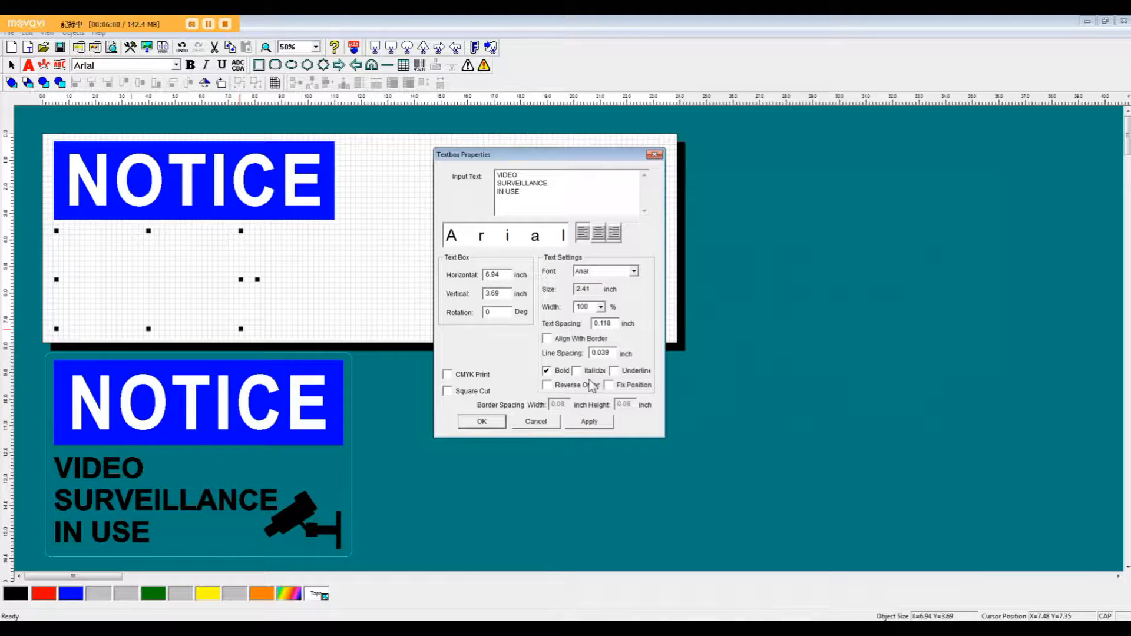
pyautogui.click(475, 421)
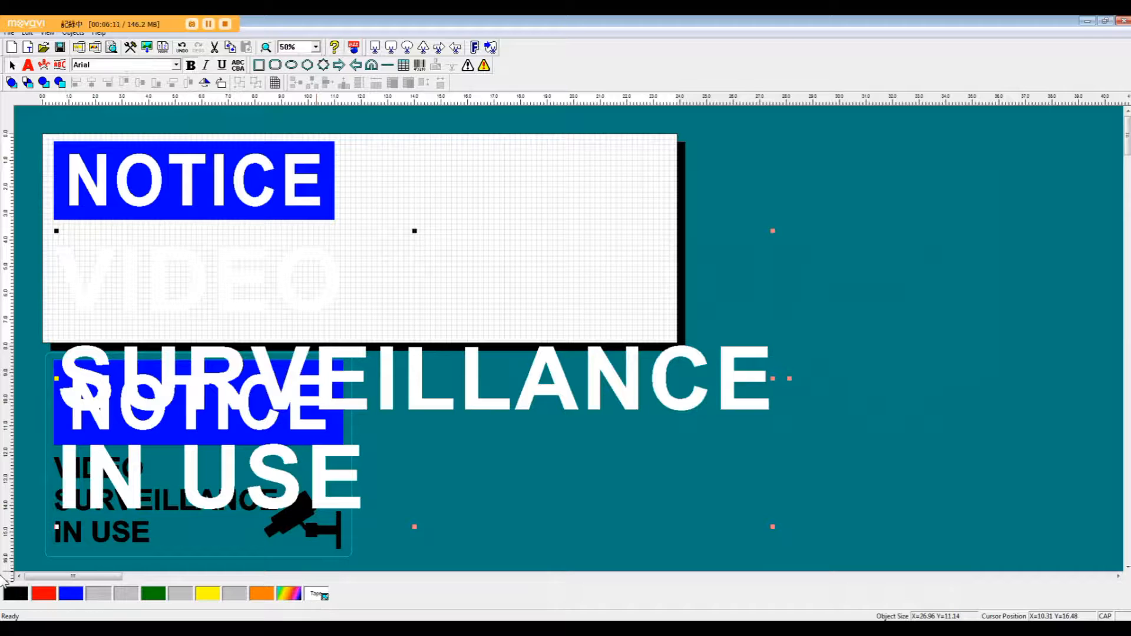
pyautogui.click(13, 595)
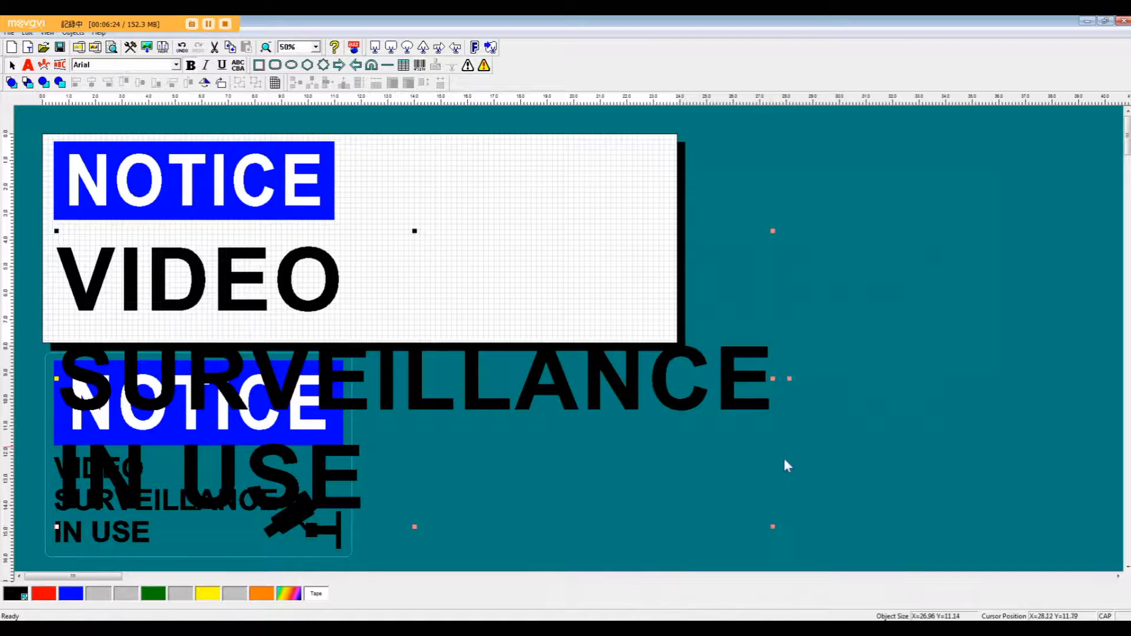
# Step: Try to shrink the three-line text to about 21.33 by 6.02 inches without keeping its proportions, and undo the resize
pyautogui.moveTo(770, 526); pyautogui.dragTo(623, 396)
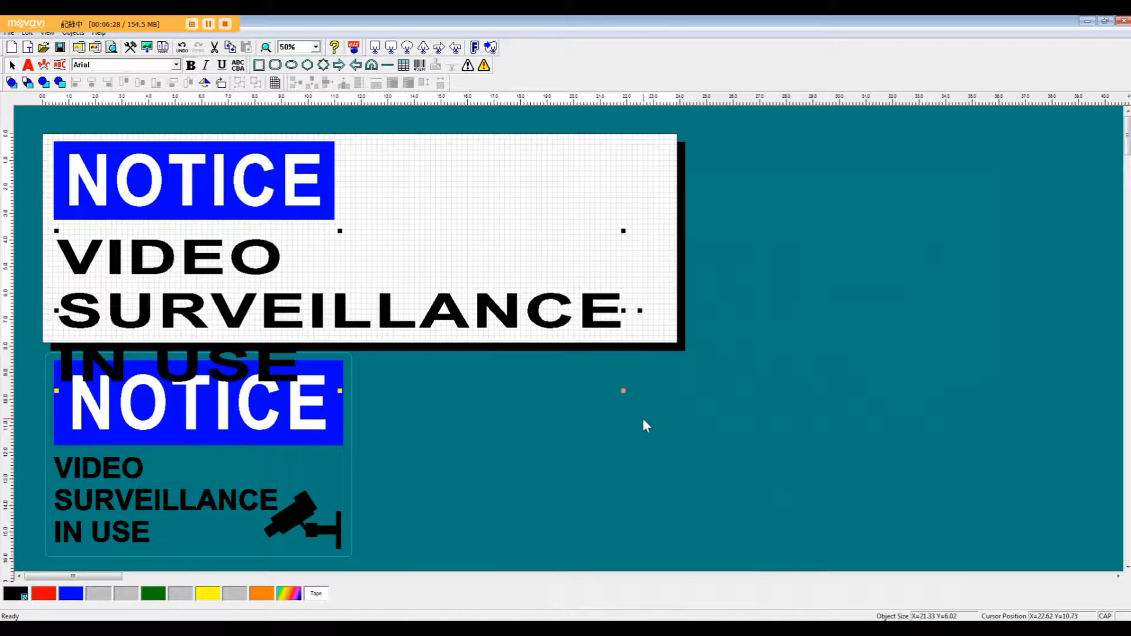
pyautogui.hotkey('ctrl', 'z')
pyautogui.hotkey('ctrl', 'z')
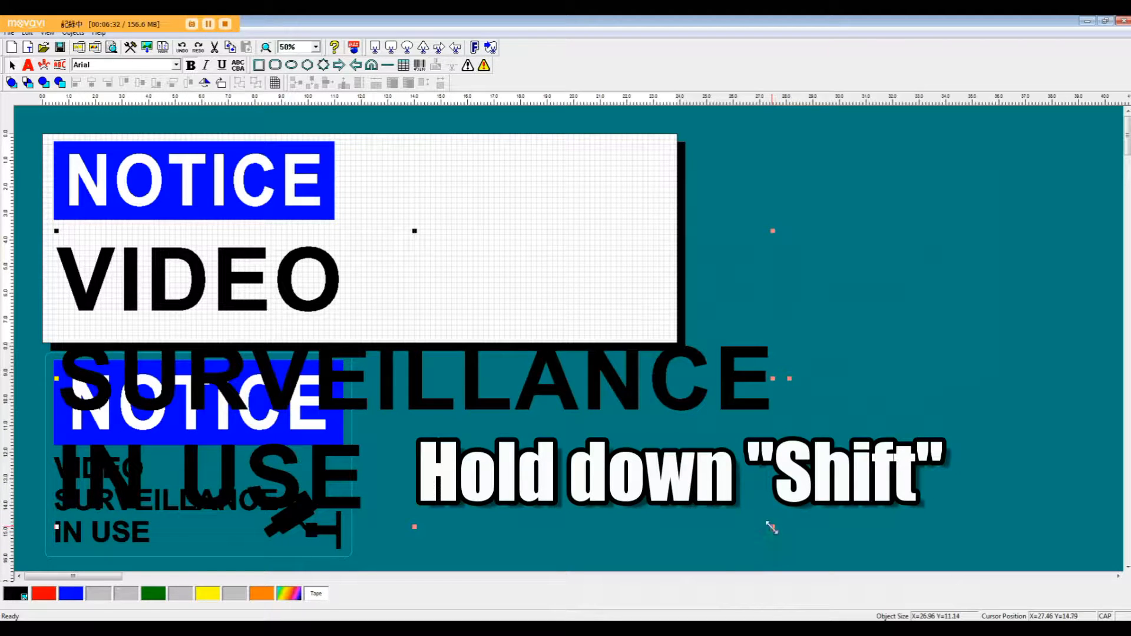
# Step: Shrink the three-line text proportionally to about 8.75 by 3.61 inches and position it just below the NOTICE caption
pyautogui.keyDown('shift'); pyautogui.moveTo(771, 526); pyautogui.dragTo(286, 278); pyautogui.keyUp('shift')
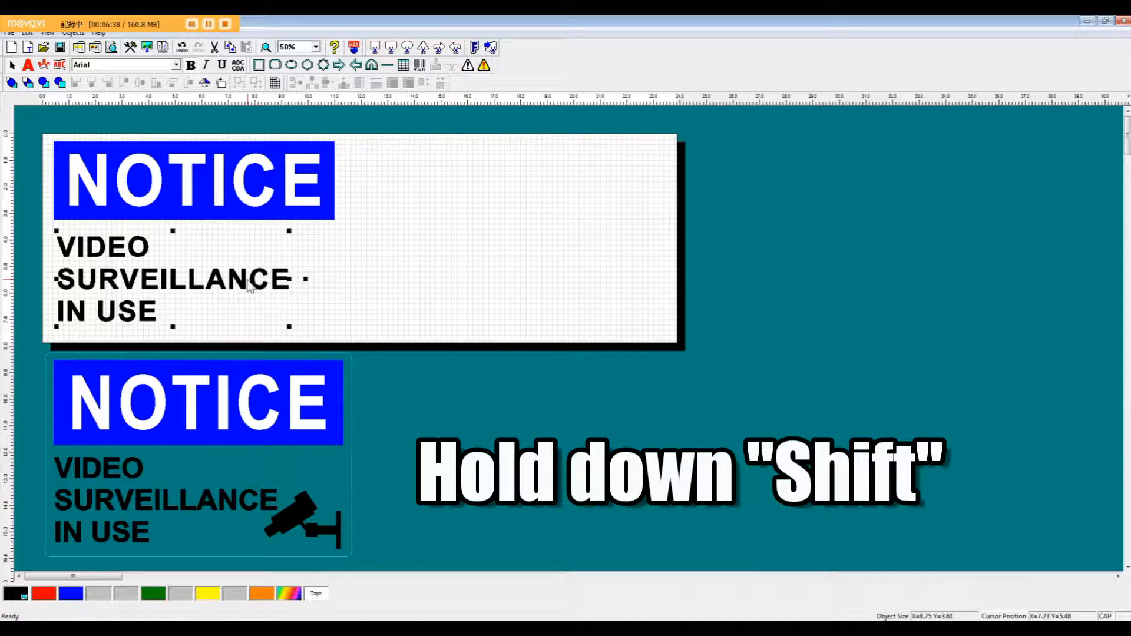
pyautogui.moveTo(245, 284); pyautogui.dragTo(244, 283)
pyautogui.moveTo(237, 285); pyautogui.dragTo(246, 288)
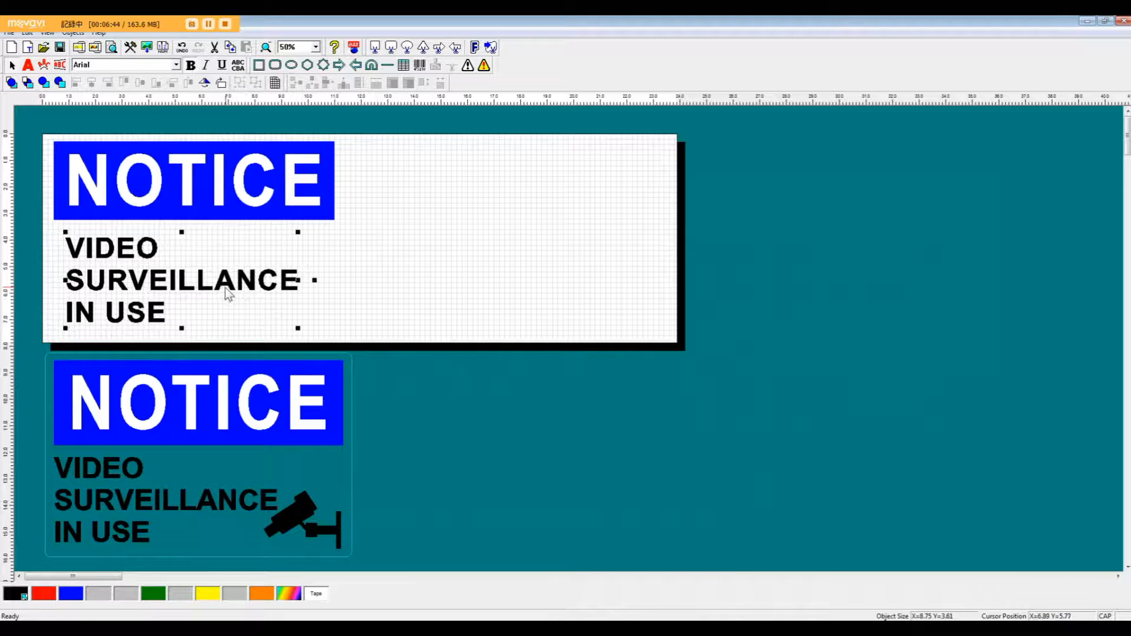
pyautogui.moveTo(110, 278); pyautogui.dragTo(106, 283)
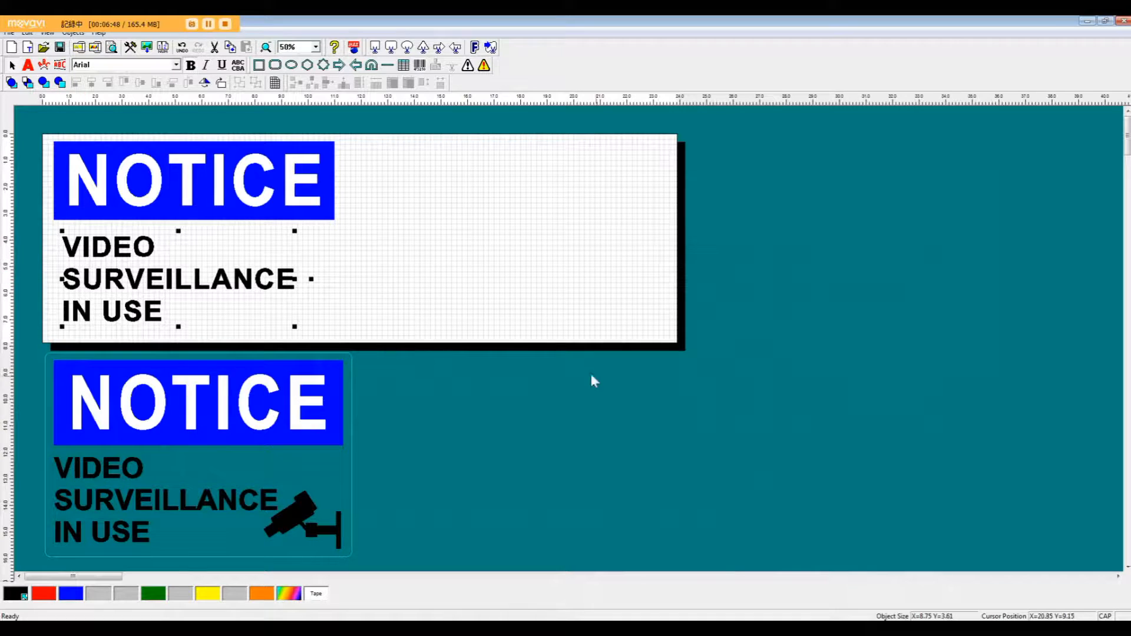
pyautogui.moveTo(253, 281); pyautogui.dragTo(248, 281)
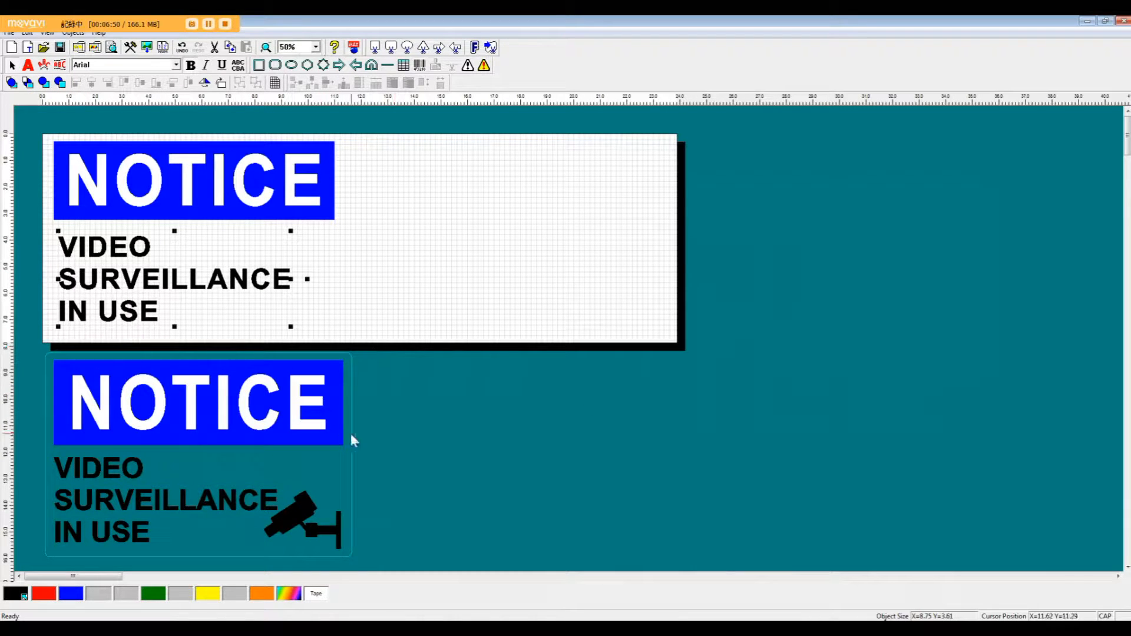
pyautogui.click(335, 315)
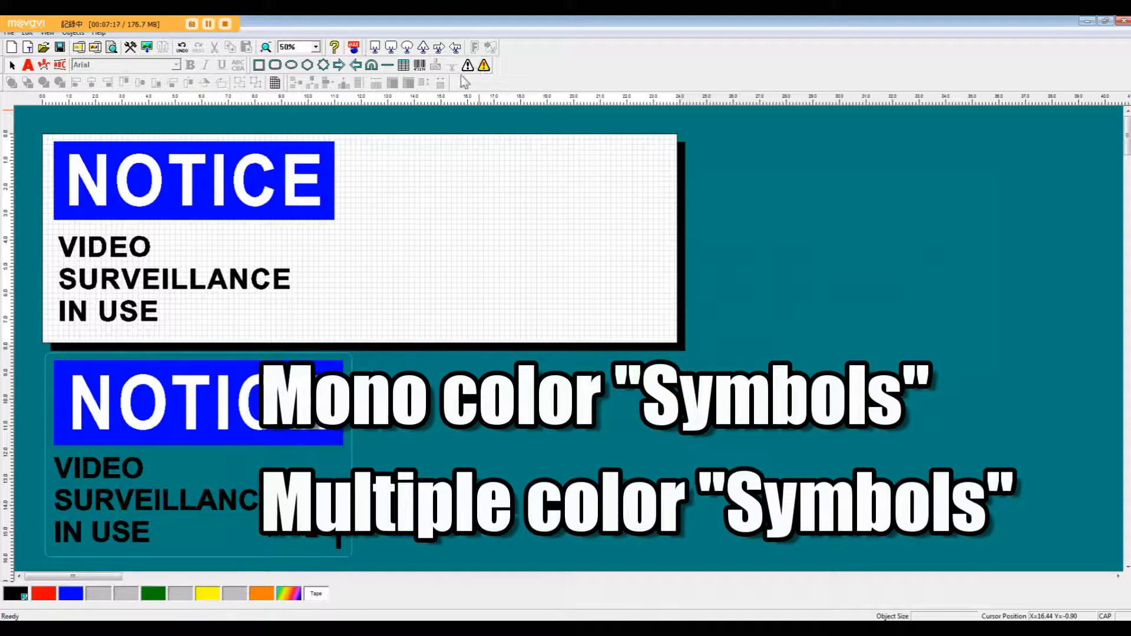
# Step: Browse the single-colour symbol library, including the 01 Warnings ISO7010 and 15 Safety Instructions groups
pyautogui.click(469, 70)
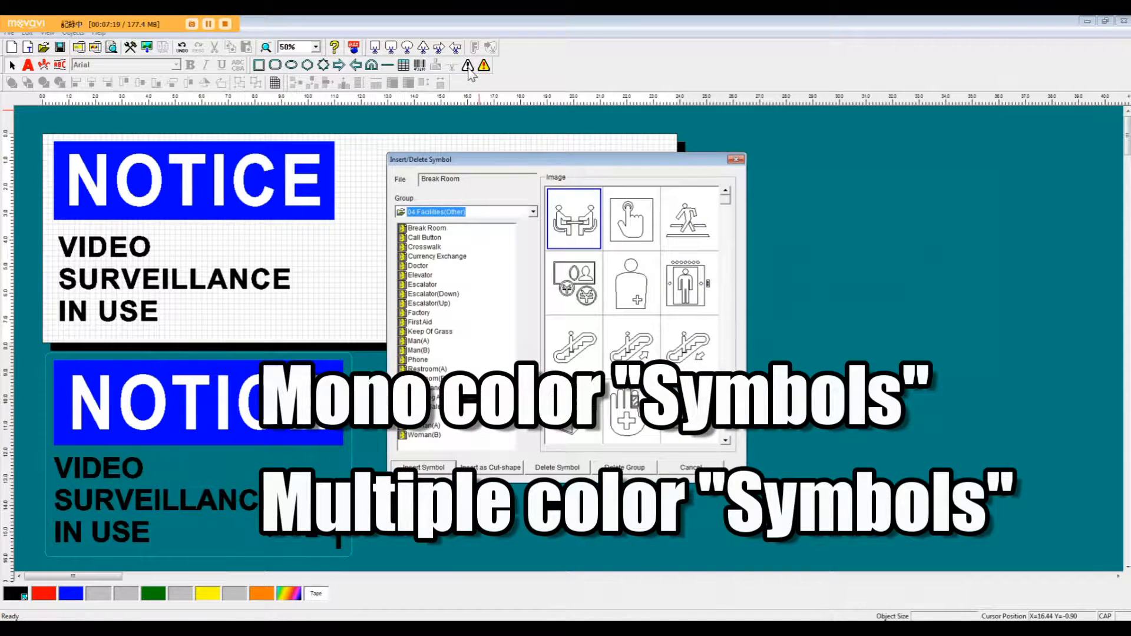
pyautogui.click(533, 212)
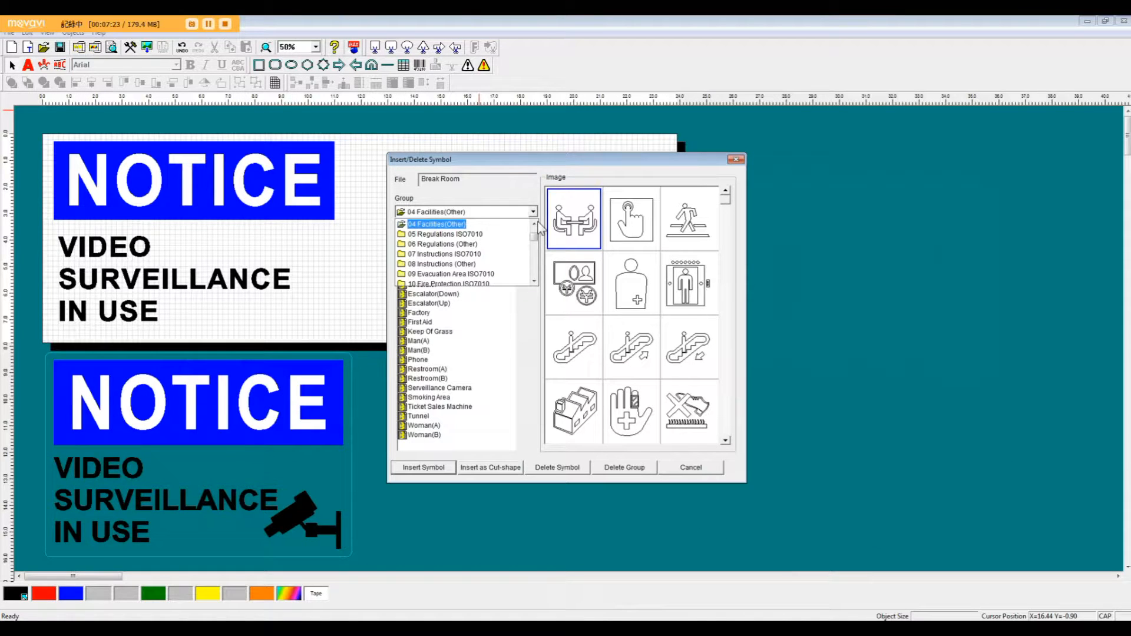
pyautogui.click(538, 228)
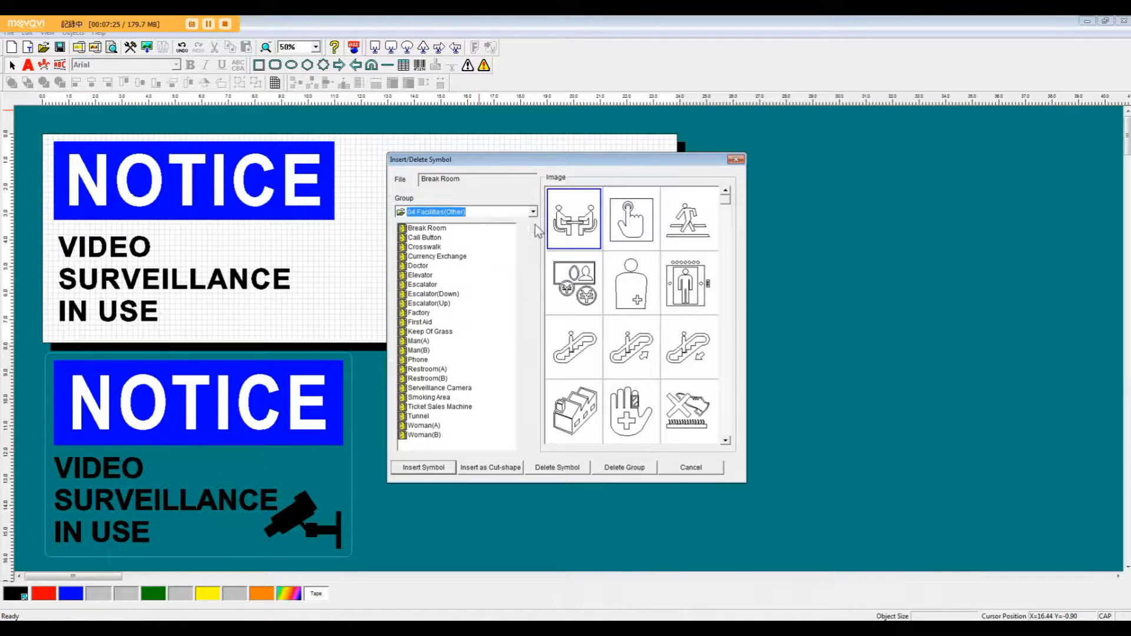
pyautogui.click(534, 212)
pyautogui.click(534, 224)
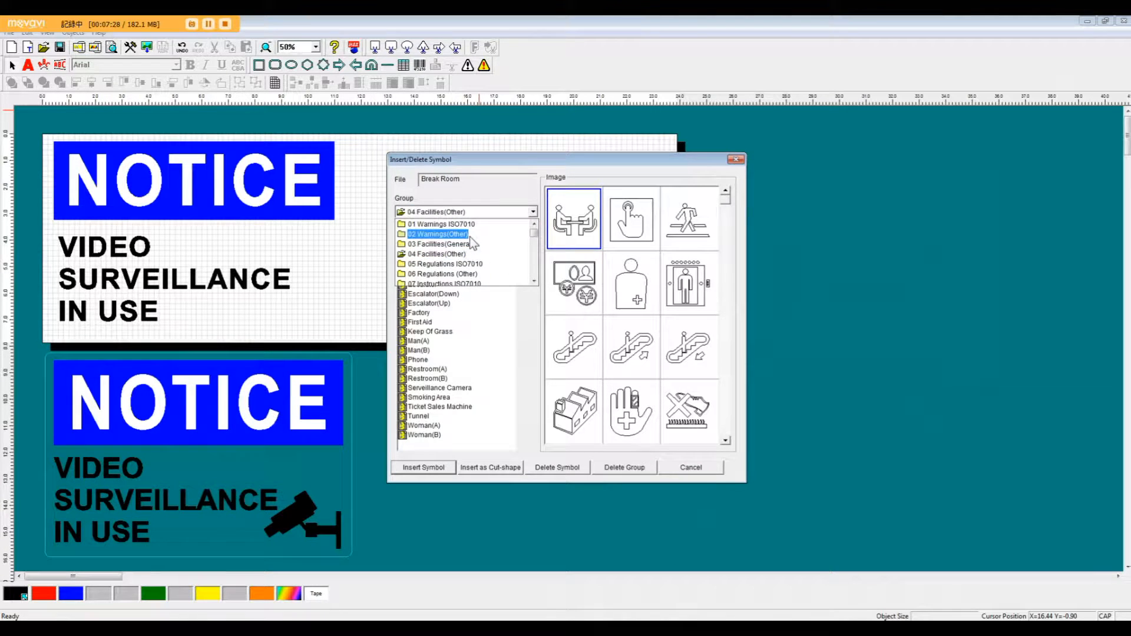
pyautogui.click(469, 226)
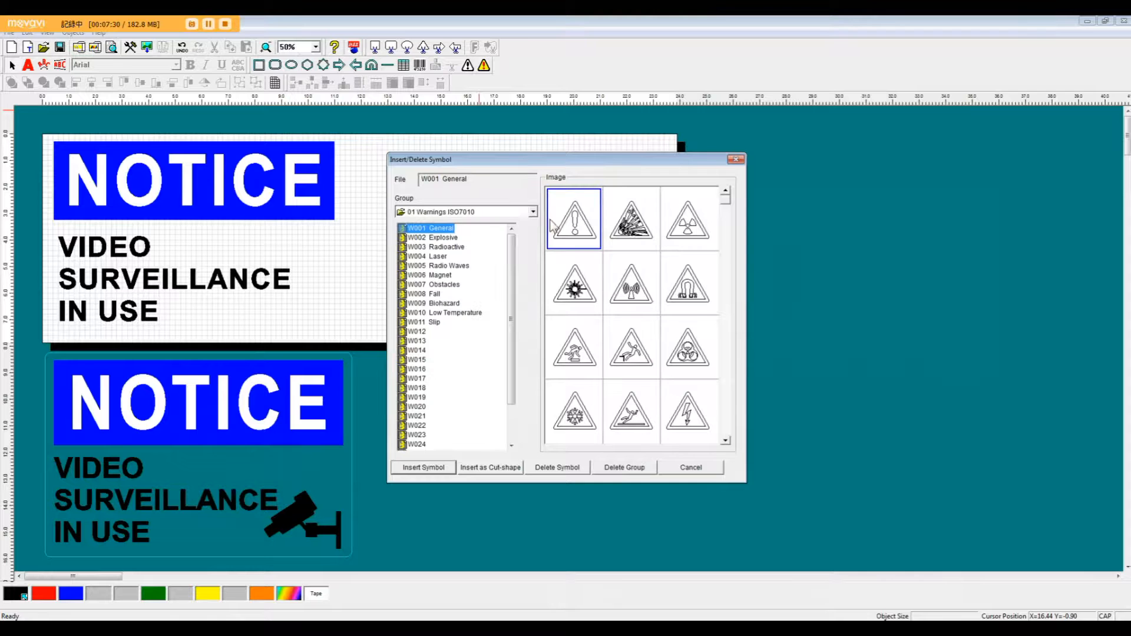
pyautogui.click(535, 213)
pyautogui.click(535, 245)
pyautogui.click(535, 252)
pyautogui.click(534, 262)
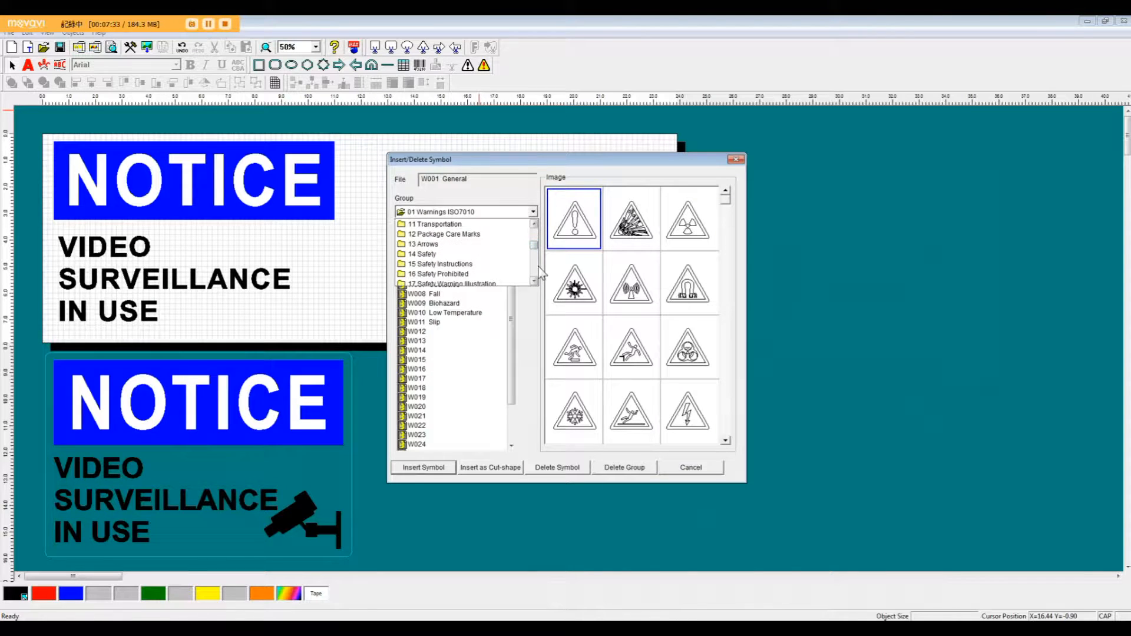
pyautogui.click(474, 277)
pyautogui.click(533, 211)
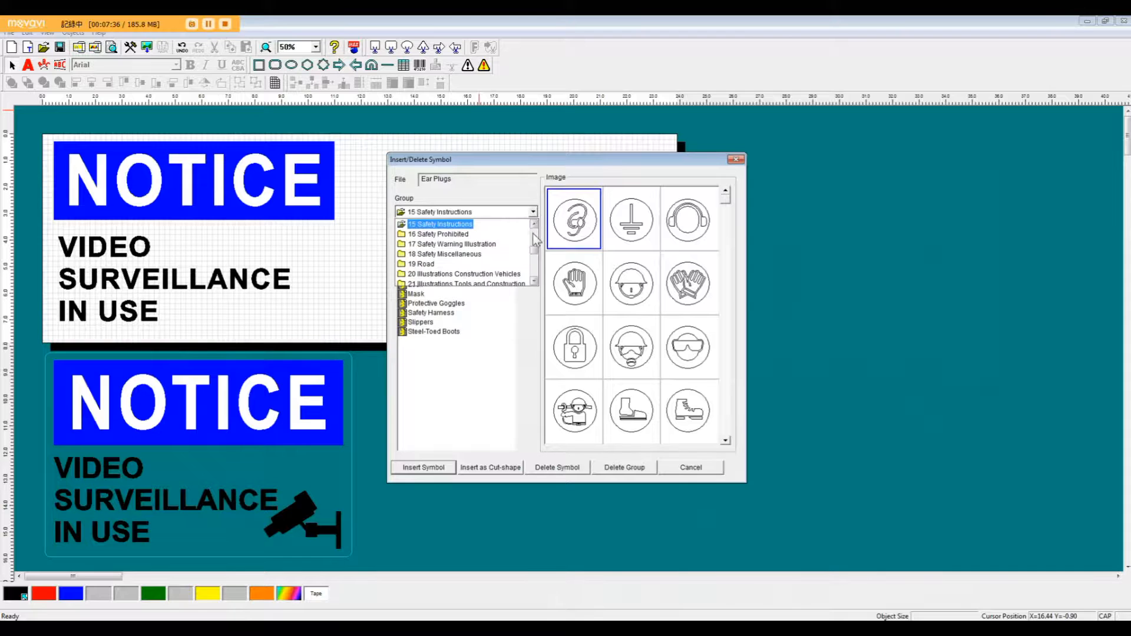
pyautogui.click(534, 233)
pyautogui.click(536, 235)
pyautogui.moveTo(534, 240); pyautogui.dragTo(534, 232)
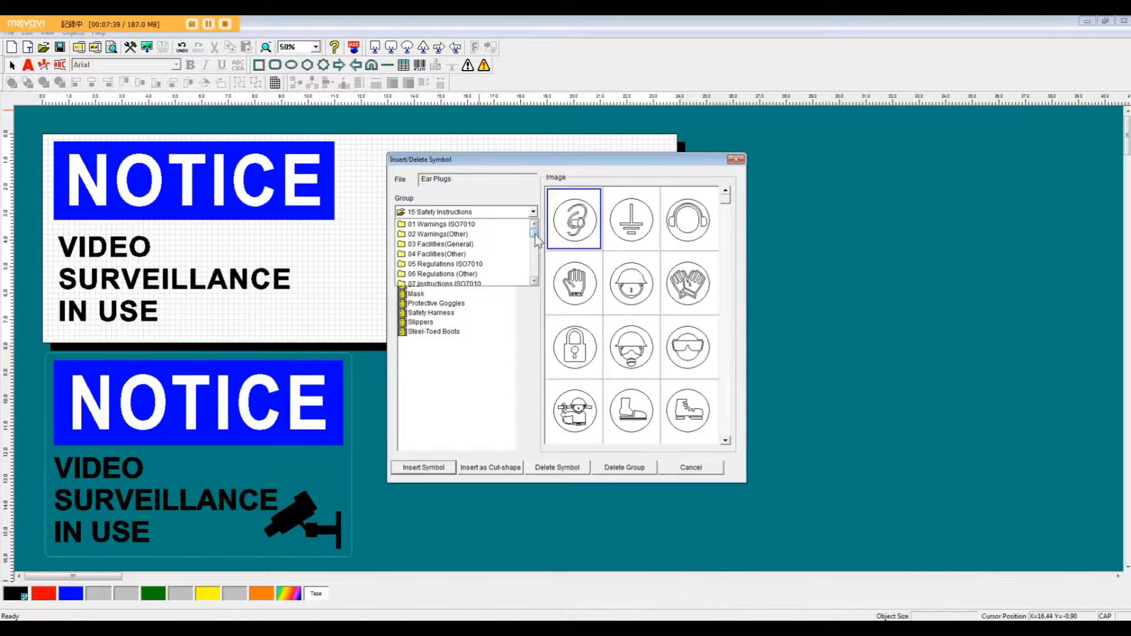
# Step: Insert the Serveillance Camera symbol from the 04 Facilities(Other) symbol group
pyautogui.click(463, 255)
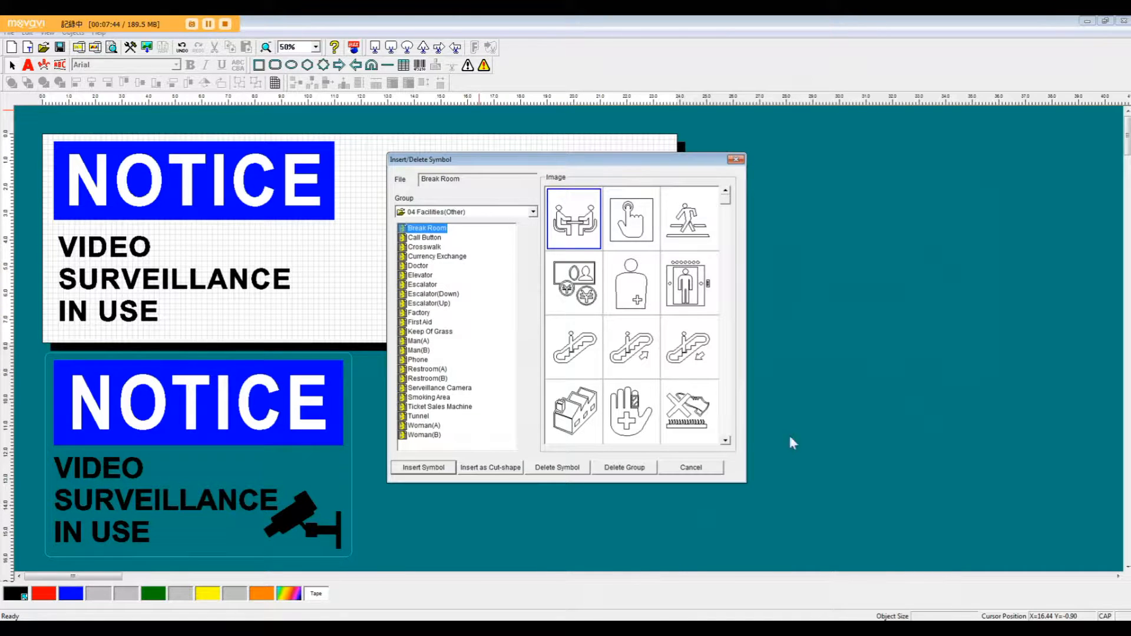
pyautogui.scroll(-3, 724, 439)
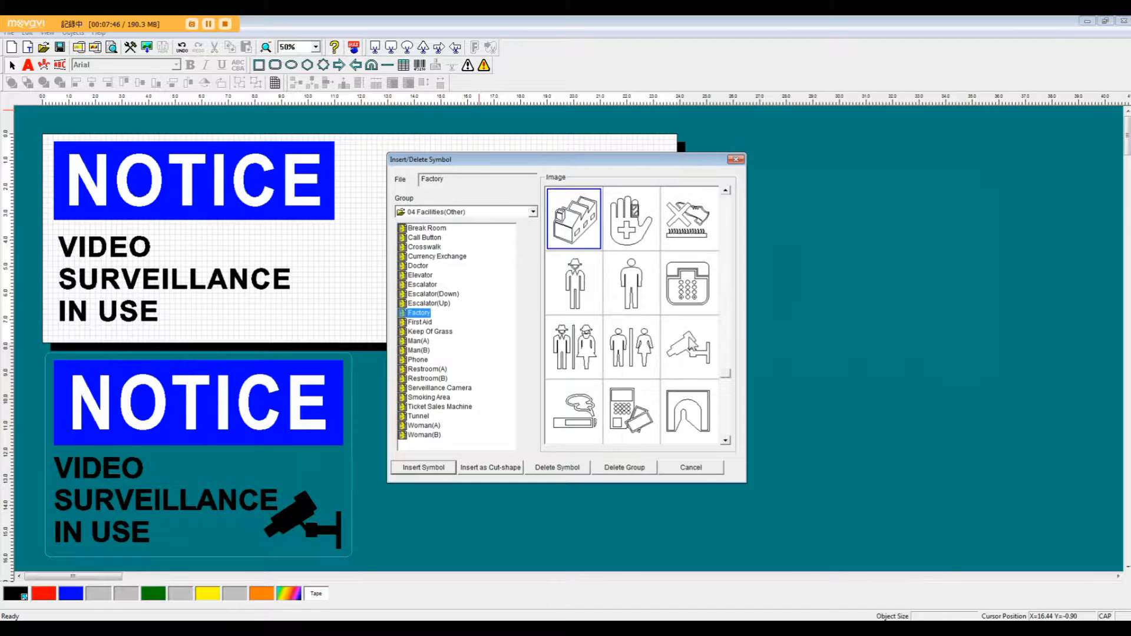
pyautogui.click(689, 346)
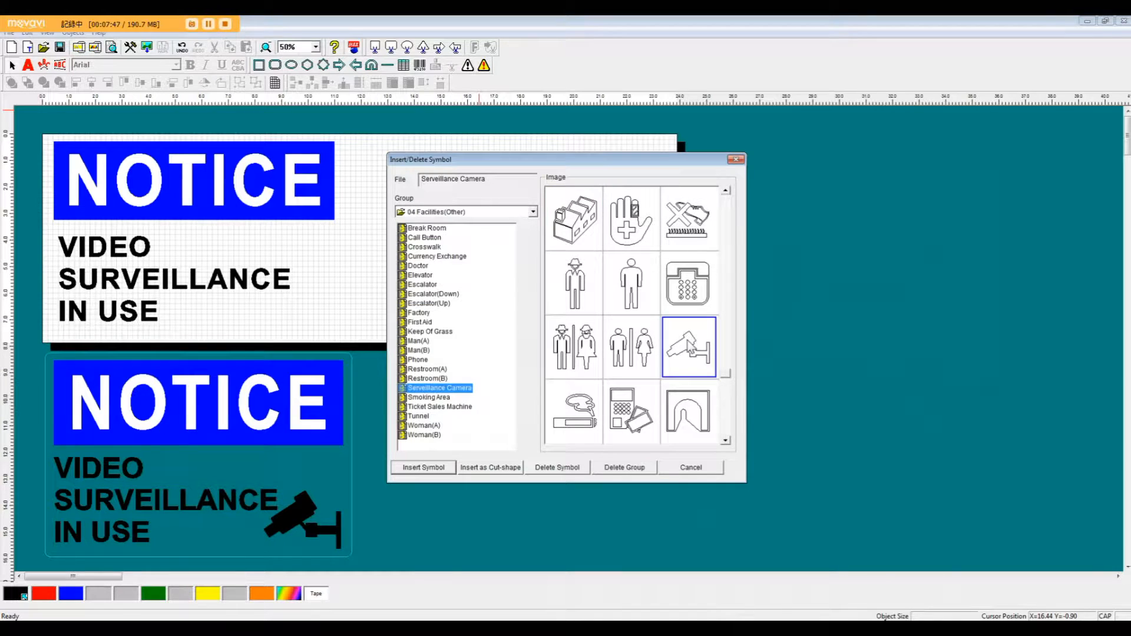
pyautogui.click(424, 468)
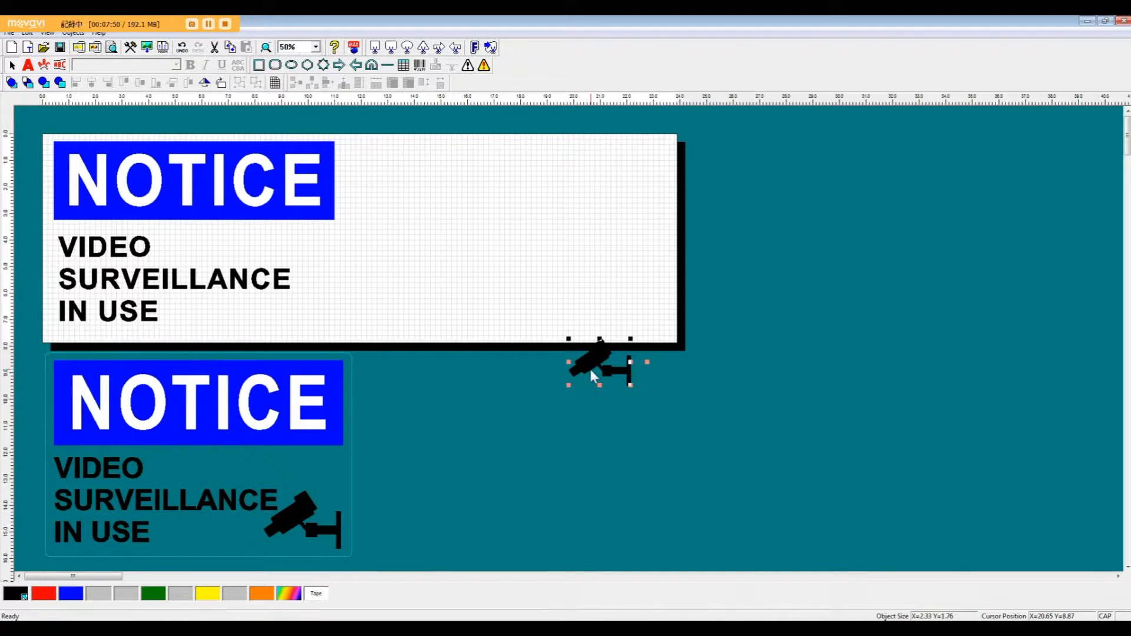
# Step: Place the camera symbol beside the text's lower-right end and enlarge it to about 2.85 by 2.14 inches
pyautogui.click(313, 316)
pyautogui.moveTo(327, 330)
pyautogui.mouseDown()
pyautogui.moveTo(311, 325)
pyautogui.moveTo(326, 316)
pyautogui.mouseUp()
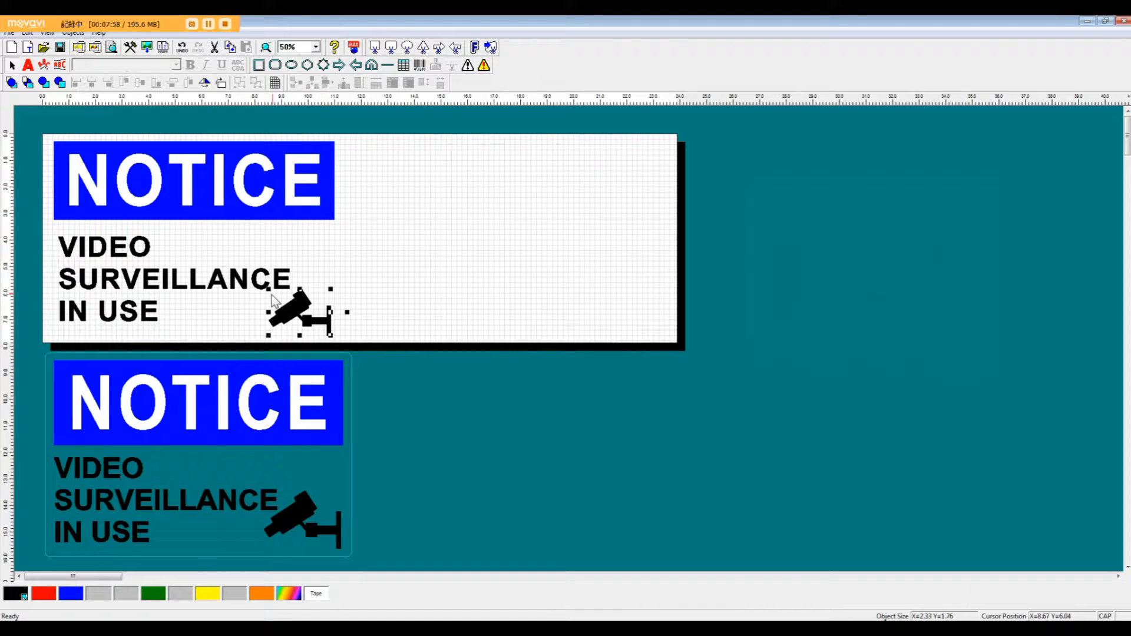
pyautogui.moveTo(270, 298); pyautogui.dragTo(253, 285)
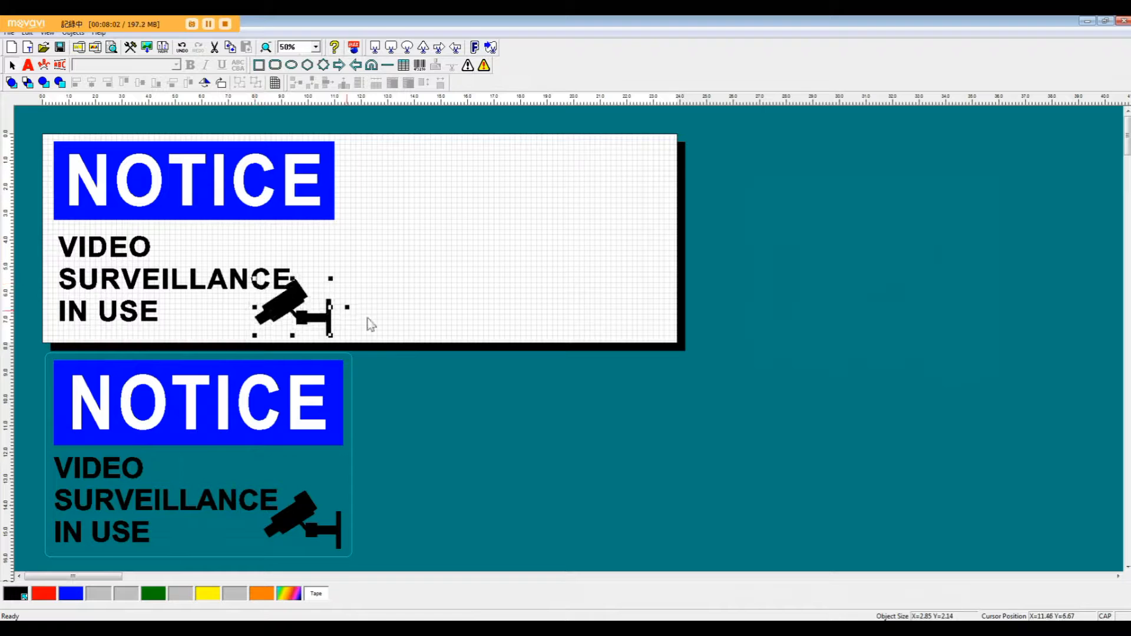
# Step: Set both the text spacing and the line spacing of the VIDEO SURVEILLANCE IN USE text to 0
pyautogui.click(288, 277)
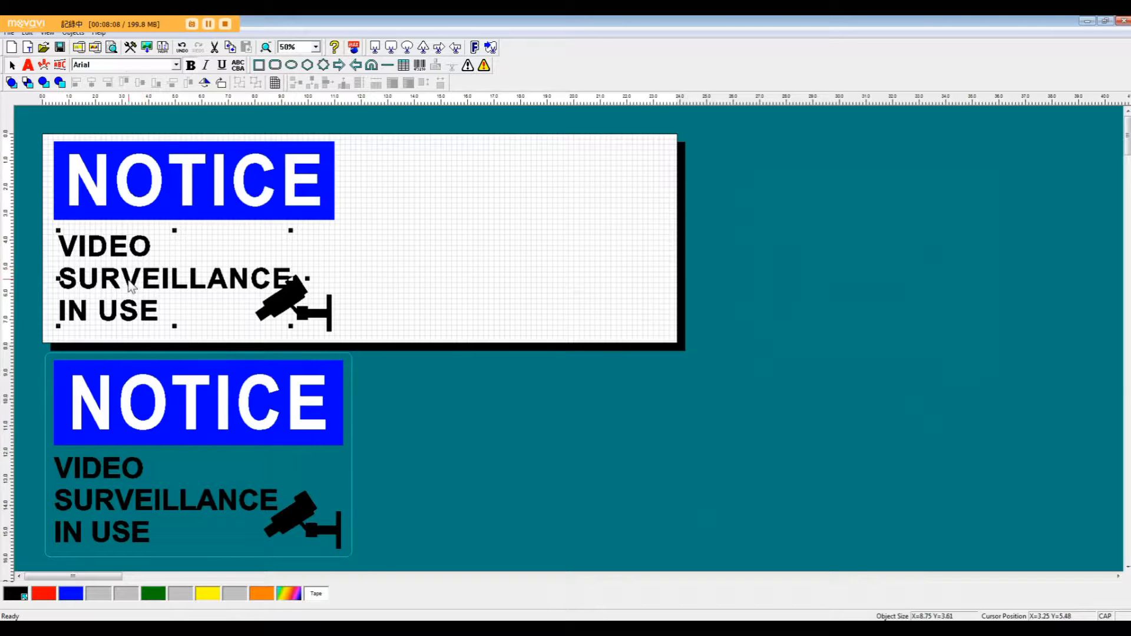
pyautogui.doubleClick(131, 287)
pyautogui.doubleClick(625, 349)
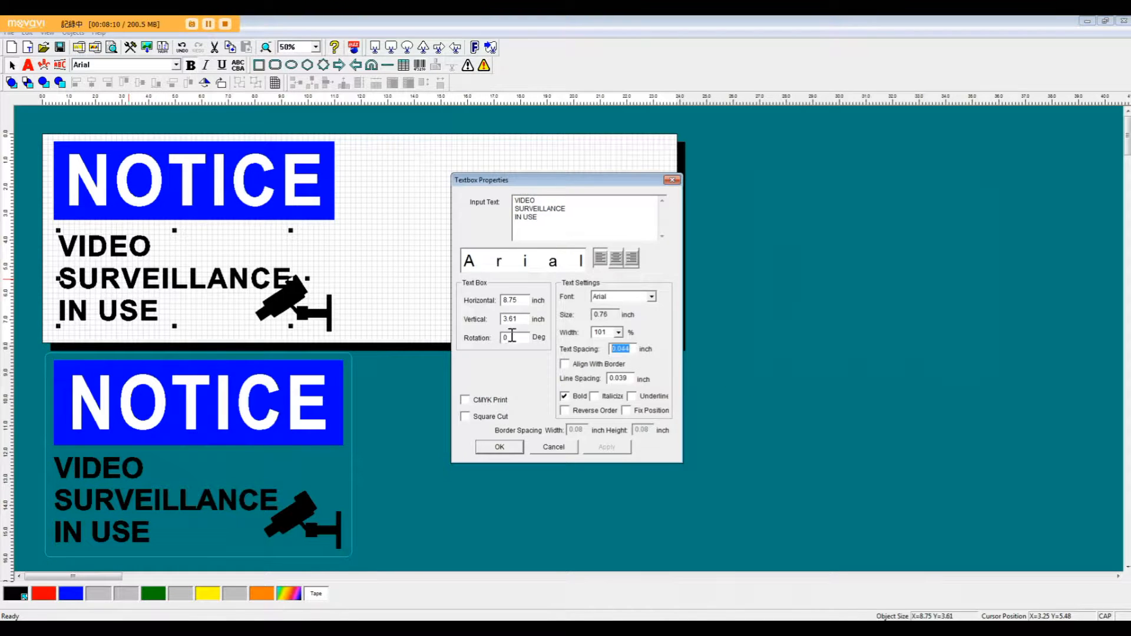
pyautogui.write('0')
pyautogui.doubleClick(627, 380)
pyautogui.write('0')
pyautogui.click(500, 448)
pyautogui.click(379, 323)
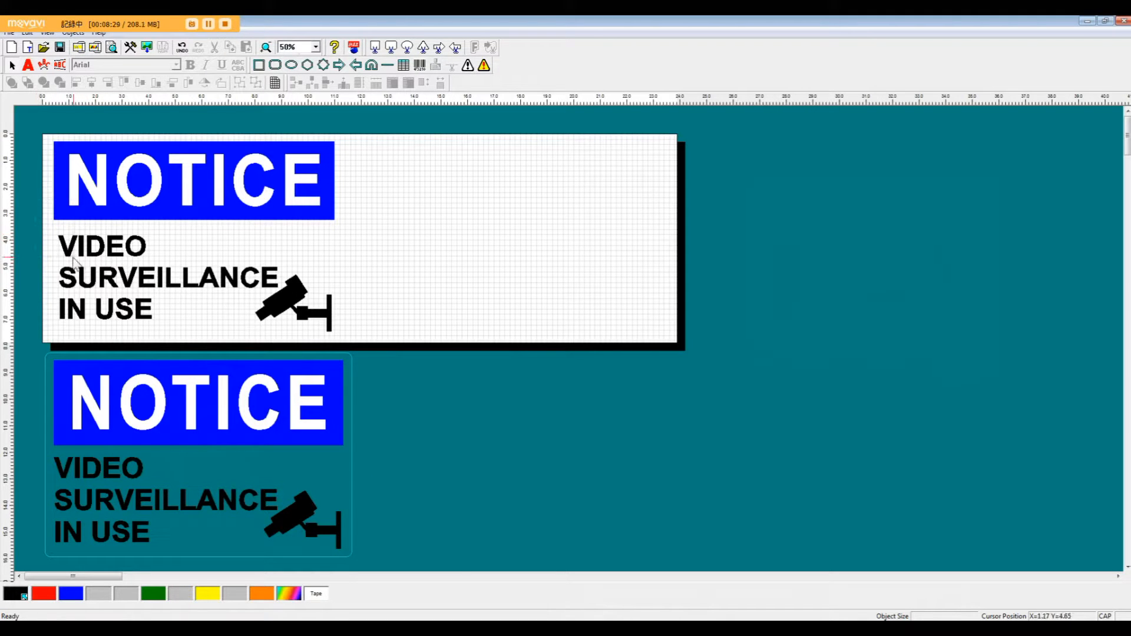
# Step: Align the left edges of the three-line text and the NOTICE caption
pyautogui.hotkey('ctrl', 'a')
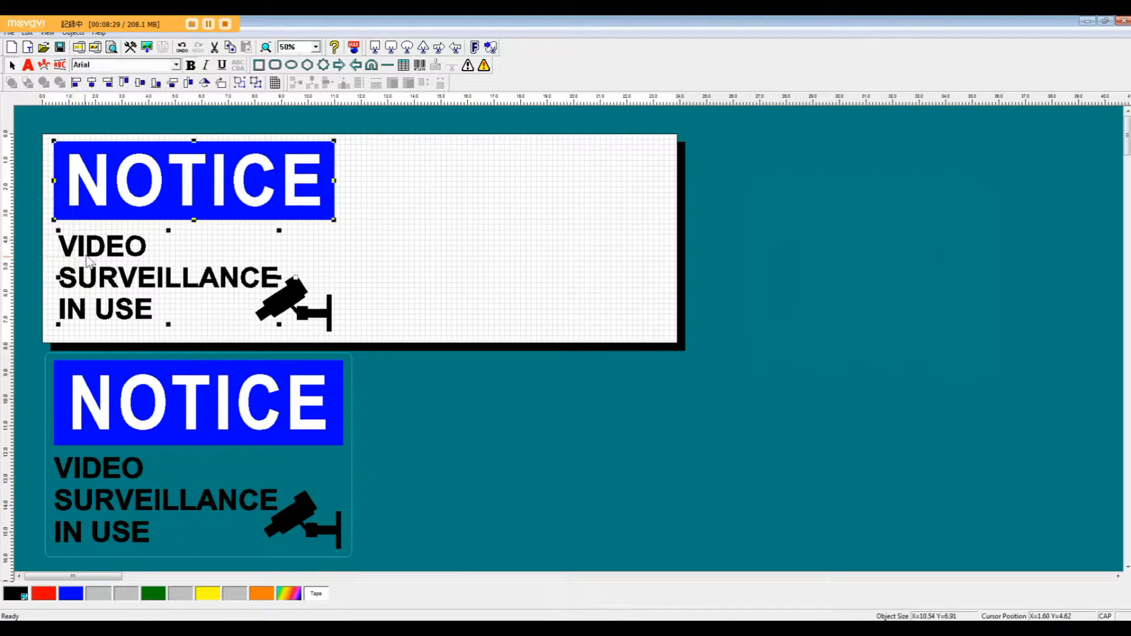
pyautogui.click(77, 82)
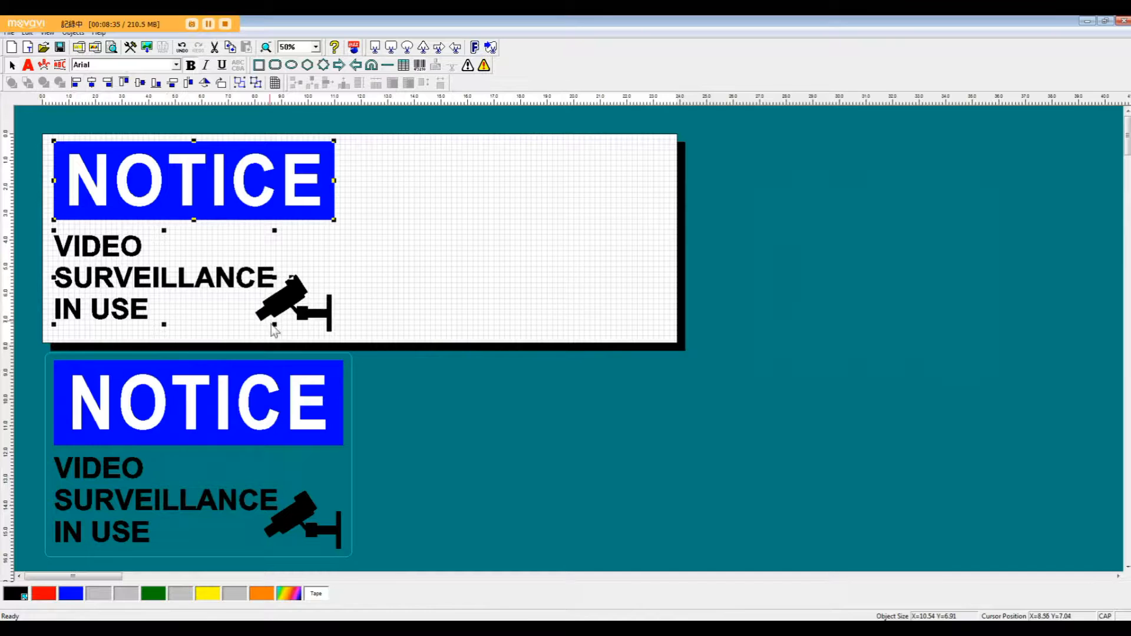
pyautogui.click(376, 319)
# Step: Move the camera symbol slightly up and align its right edge with the NOTICE caption
pyautogui.moveTo(316, 298); pyautogui.dragTo(312, 294)
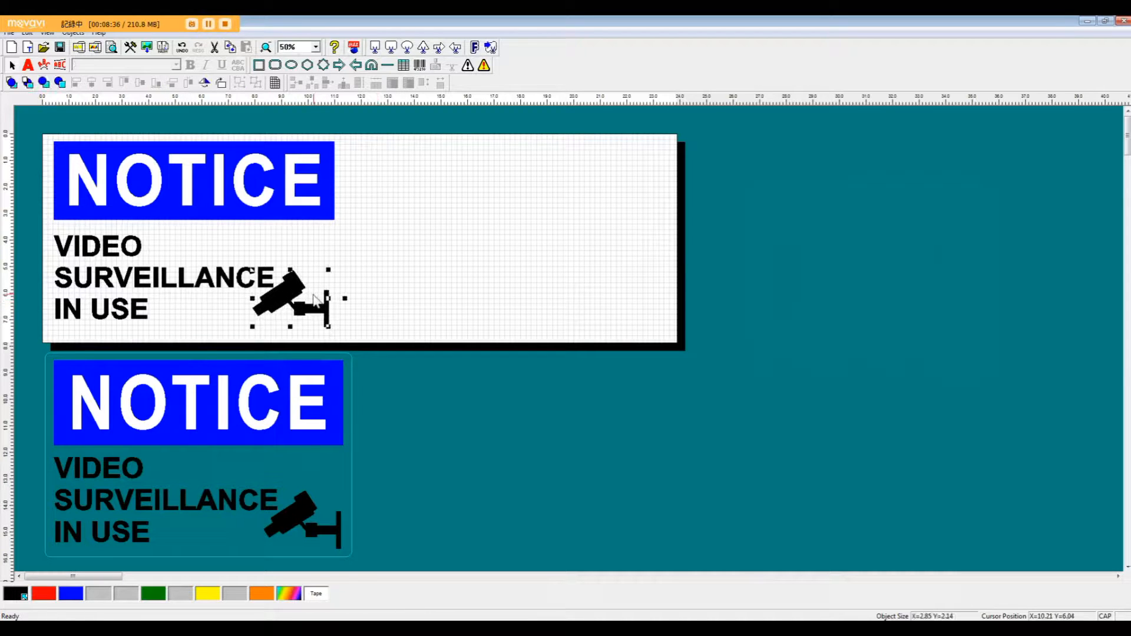
pyautogui.keyDown('shift'); pyautogui.click(296, 196); pyautogui.keyUp('shift')
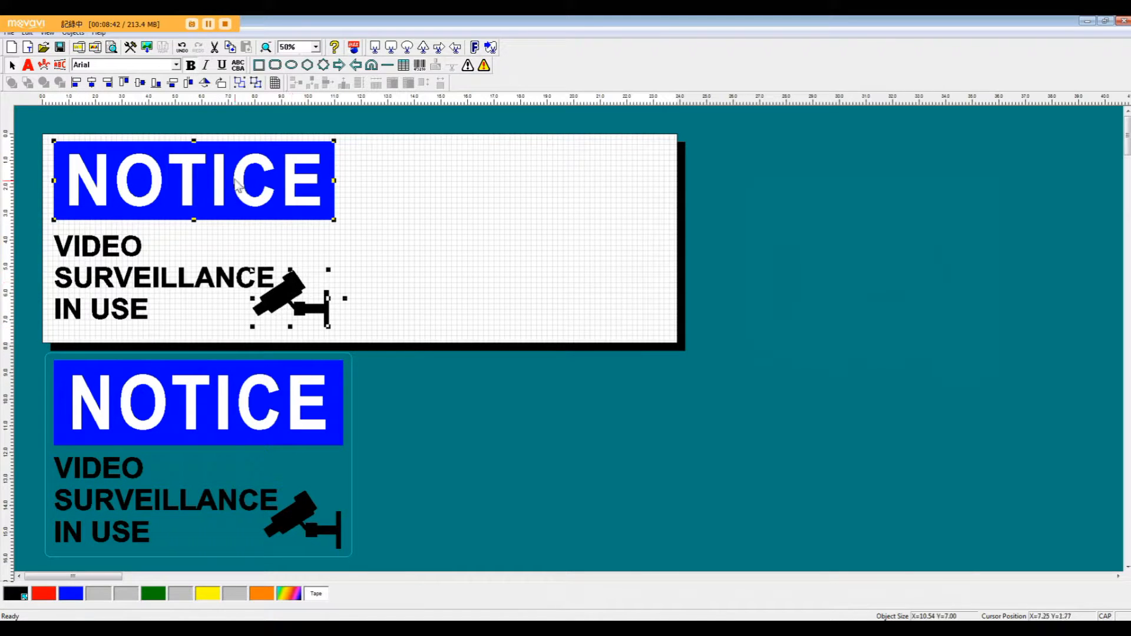
pyautogui.click(109, 84)
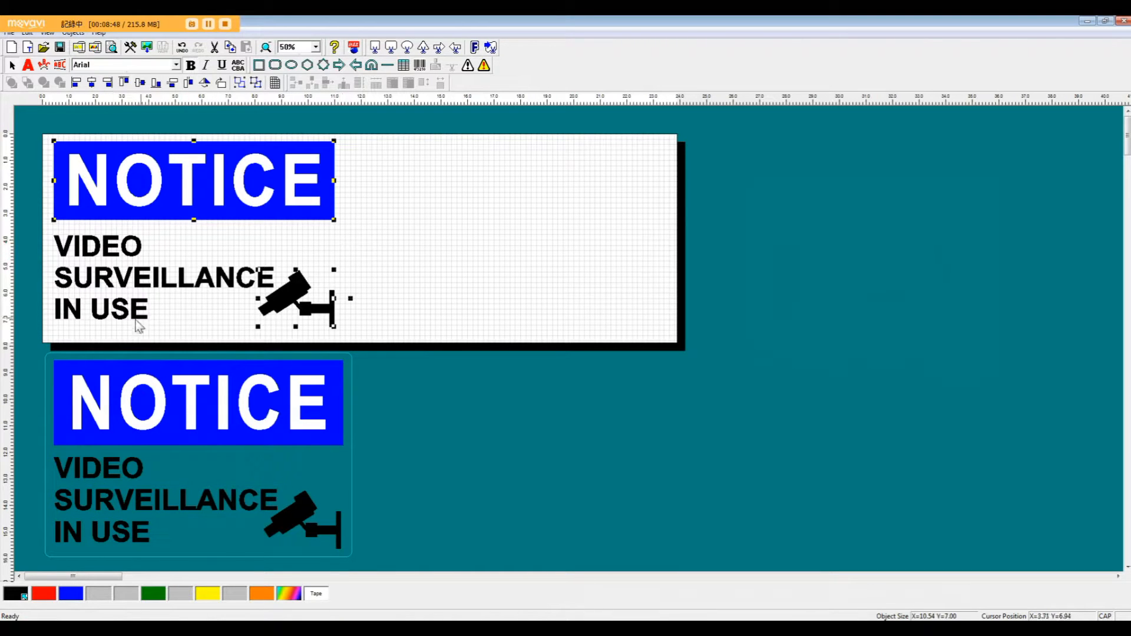
# Step: Align the bottom edges of the three-line text and the camera symbol, and group both with the NOTICE caption
pyautogui.click(111, 327)
pyautogui.moveTo(328, 253); pyautogui.dragTo(334, 253)
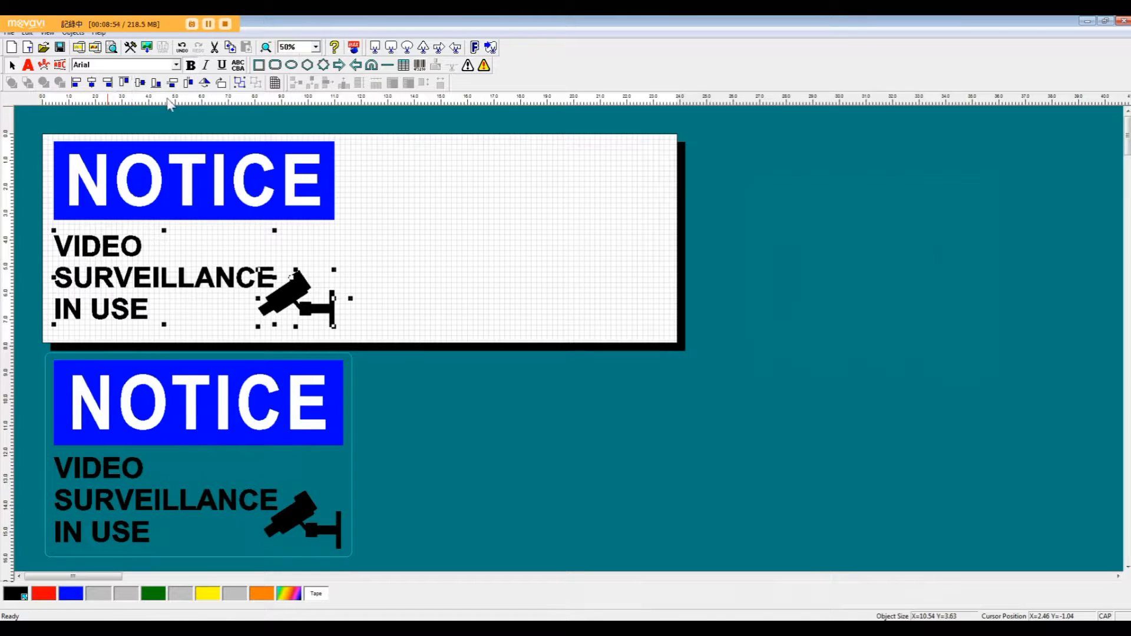
pyautogui.click(353, 172)
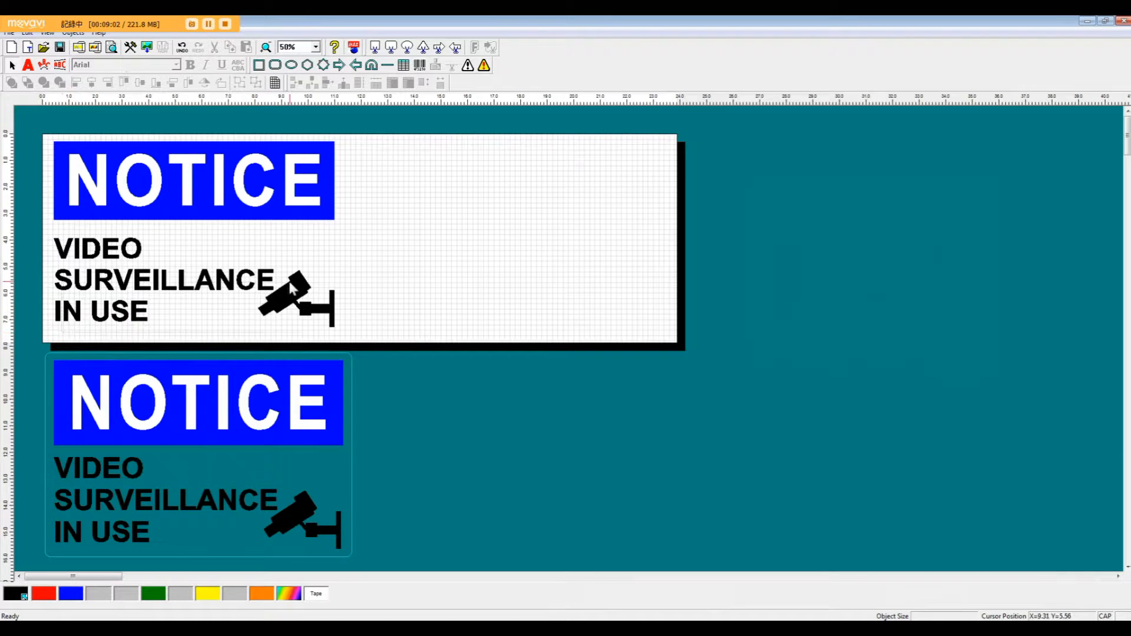
pyautogui.moveTo(365, 127); pyautogui.dragTo(362, 123)
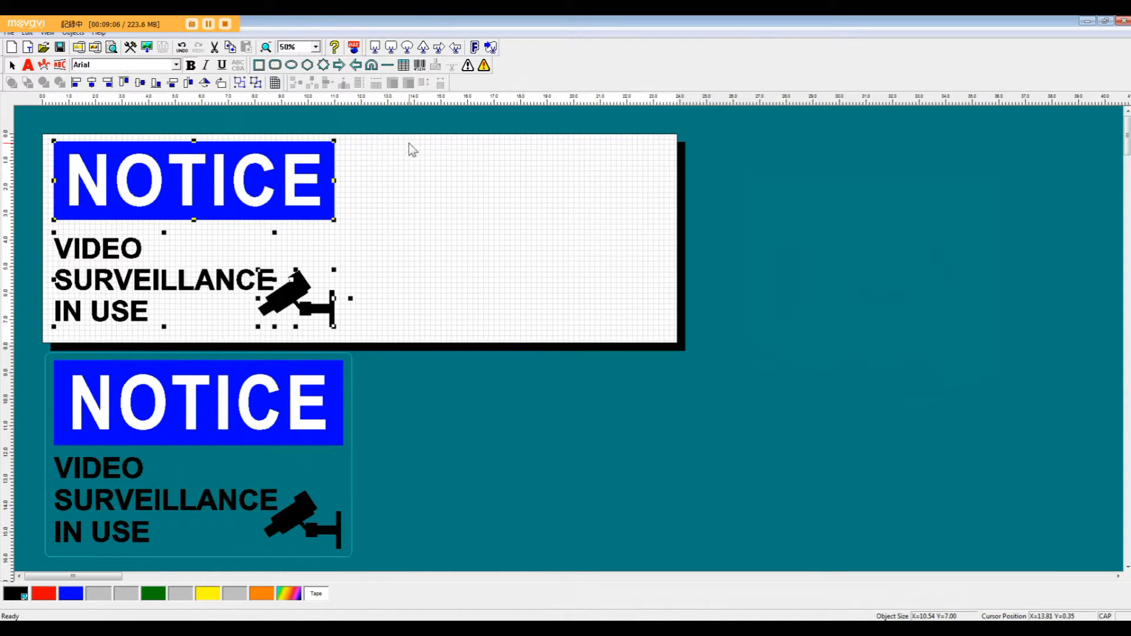
pyautogui.click(239, 83)
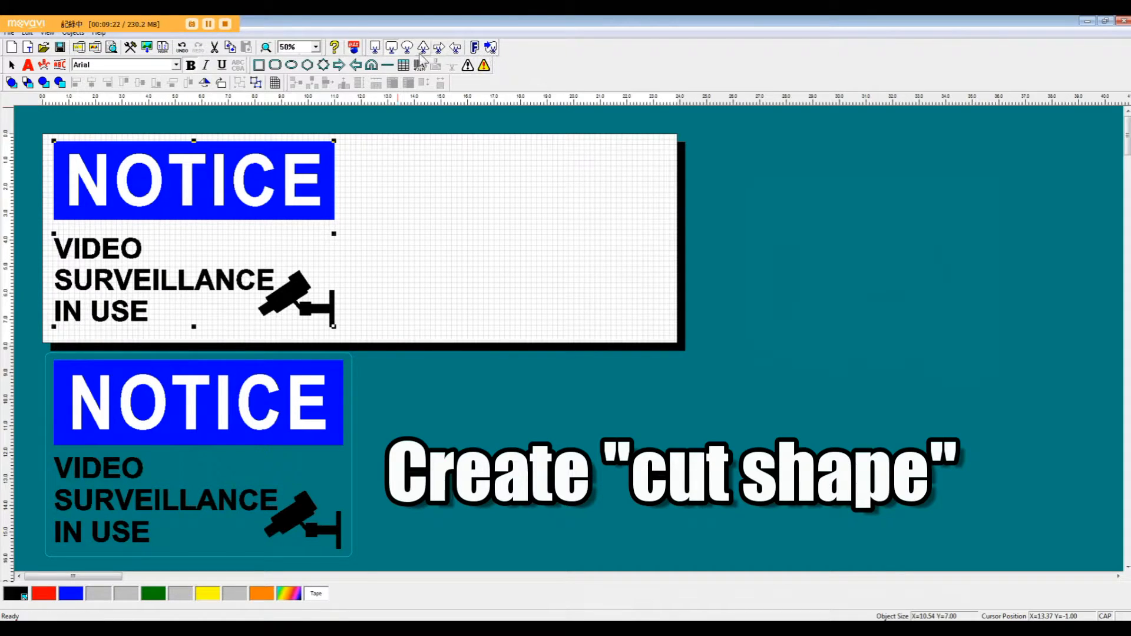
# Step: Draw a rounded rectangular cut shape about 11.33 by 7.67 inches around the sign and centre the sign group in it both ways
pyautogui.click(387, 68)
pyautogui.moveTo(345, 138); pyautogui.dragTo(45, 342)
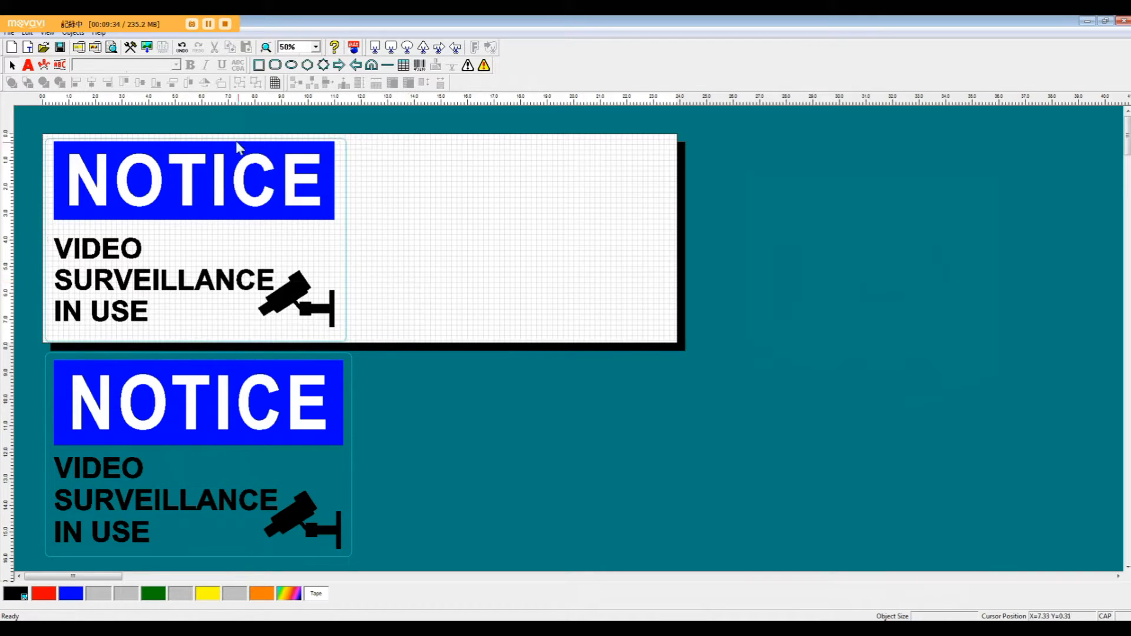
pyautogui.keyDown('shift'); pyautogui.click(221, 140); pyautogui.keyUp('shift')
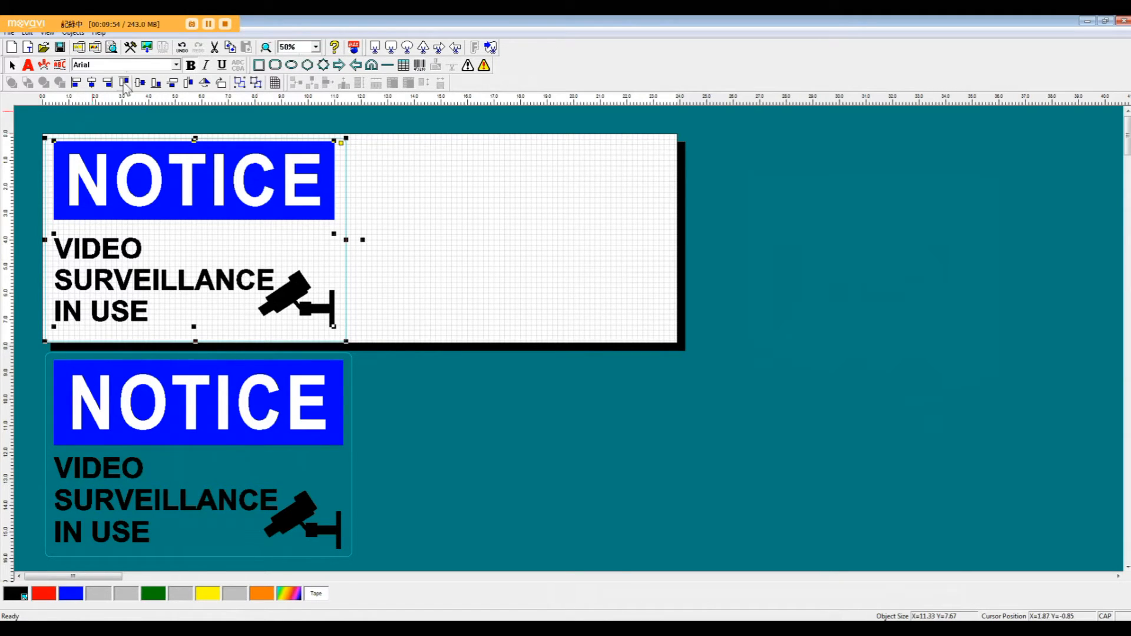
pyautogui.click(93, 86)
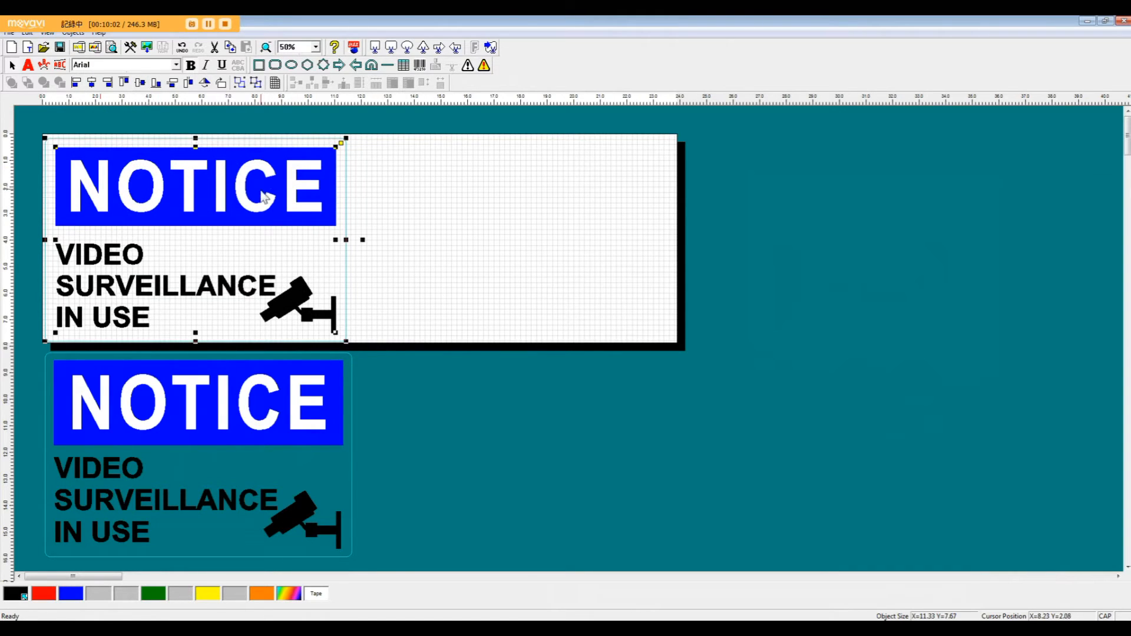
# Step: Nudge the sign group and its cut shape up and left into the page's upper-left corner
pyautogui.press('Up')
pyautogui.press('Up')
pyautogui.press('Up')
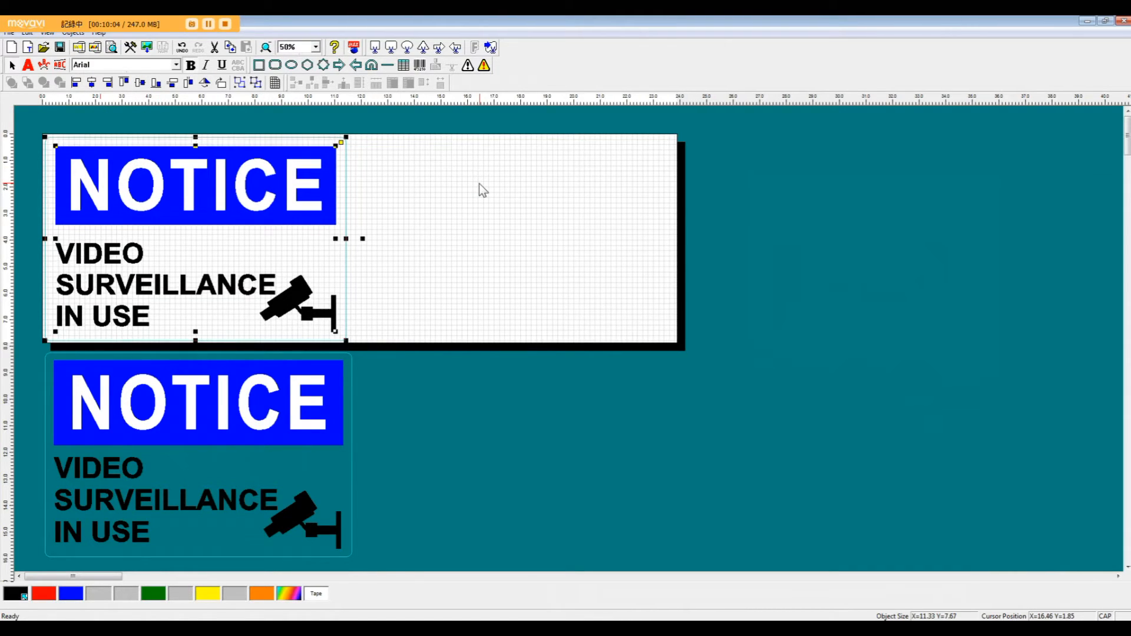
pyautogui.press('Left')
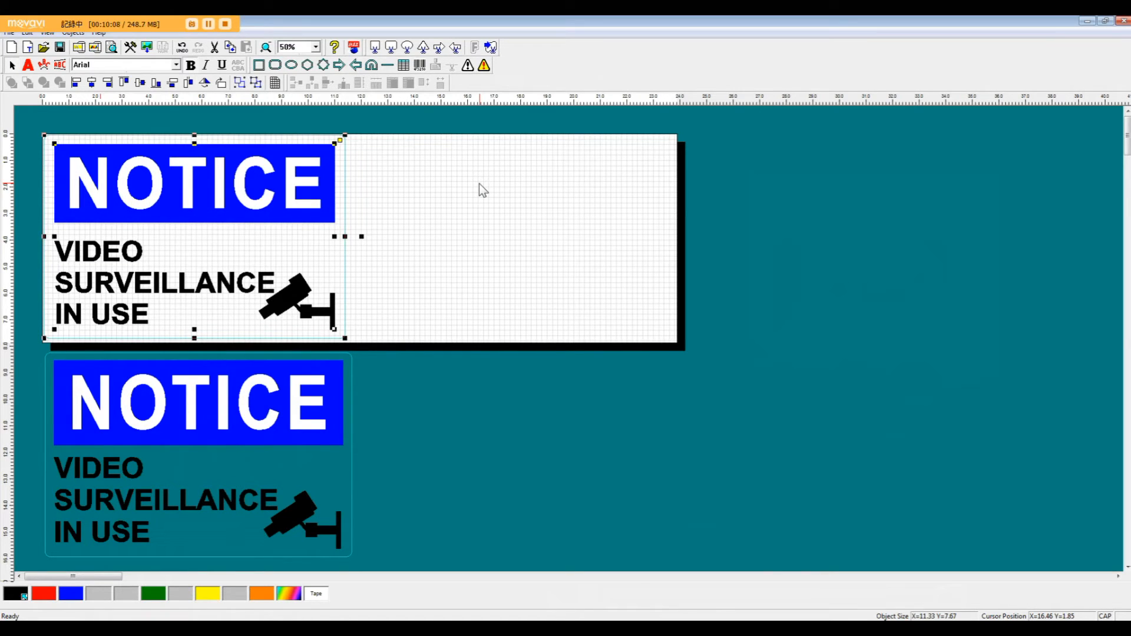
pyautogui.click(439, 335)
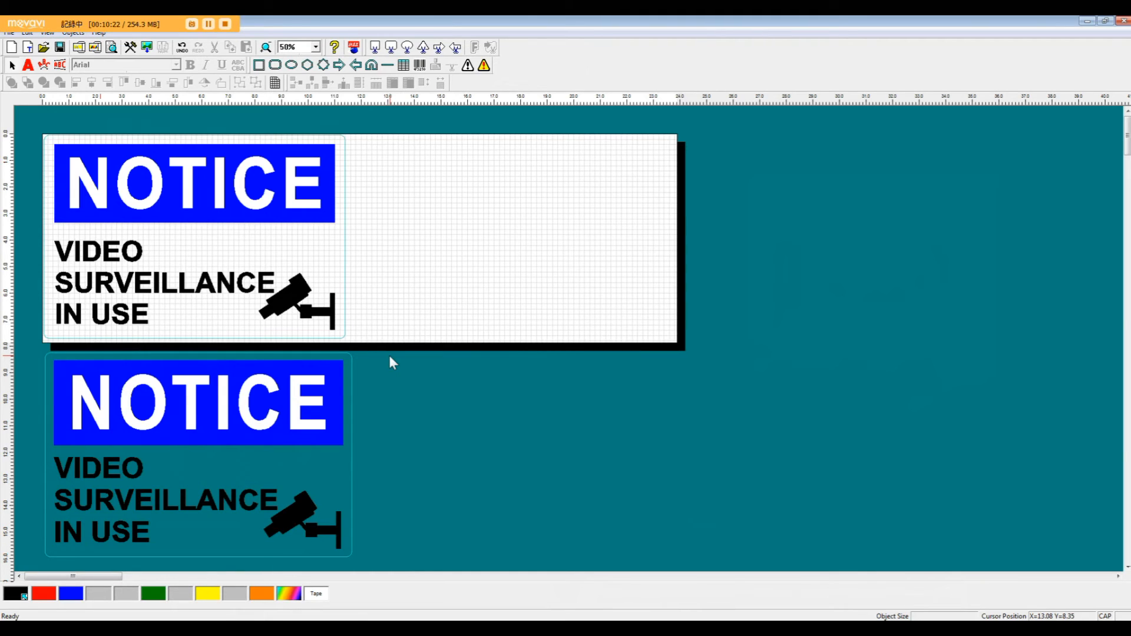
pyautogui.click(226, 24)
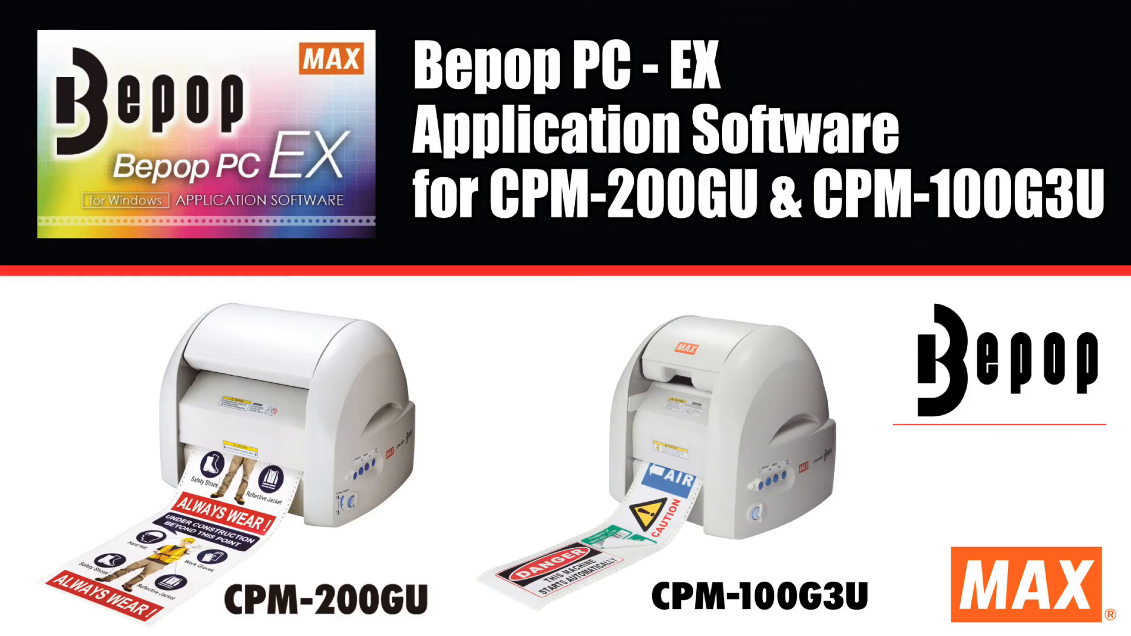